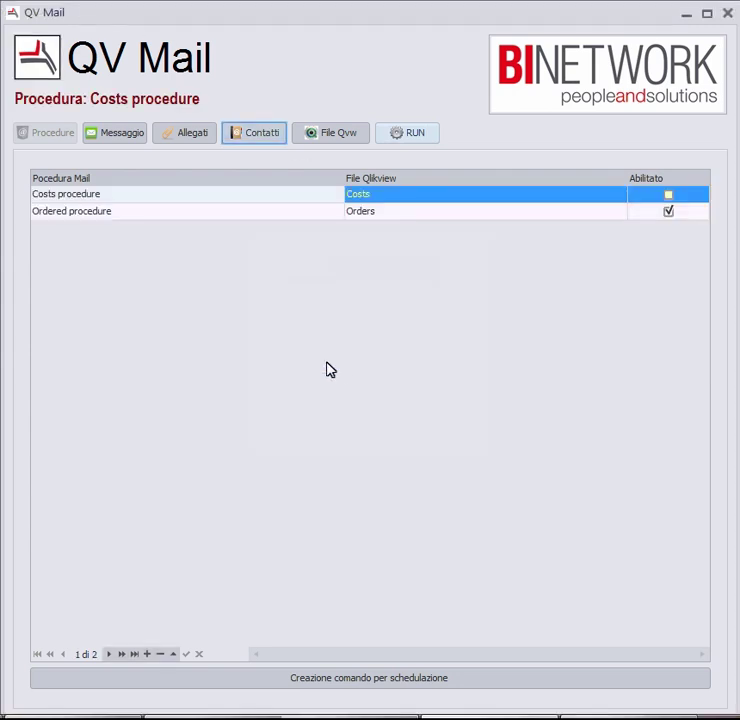
Step: Show the six contacts of the Costs procedure and begin importing contacts from a file
{"action": "left_click", "coordinate": [263, 133]}
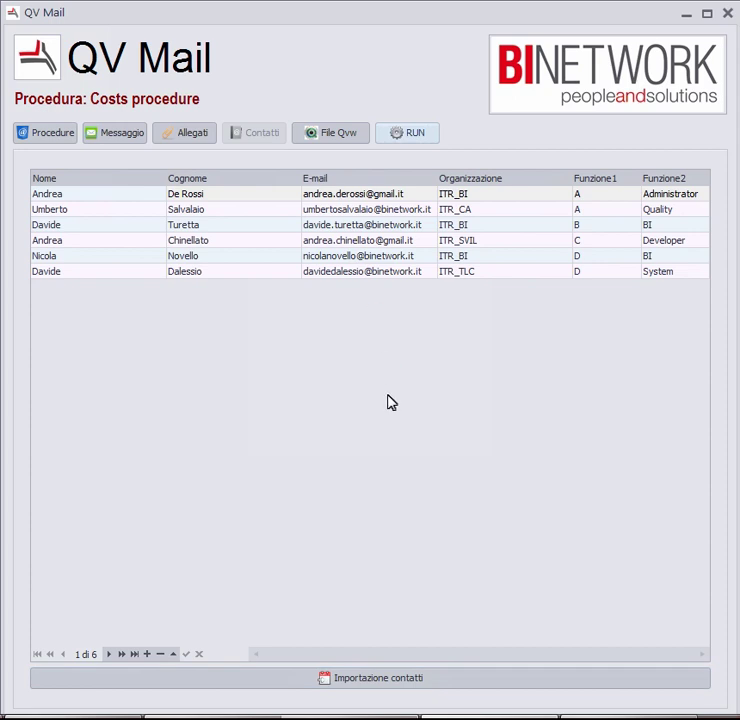
{"action": "left_click", "coordinate": [404, 686]}
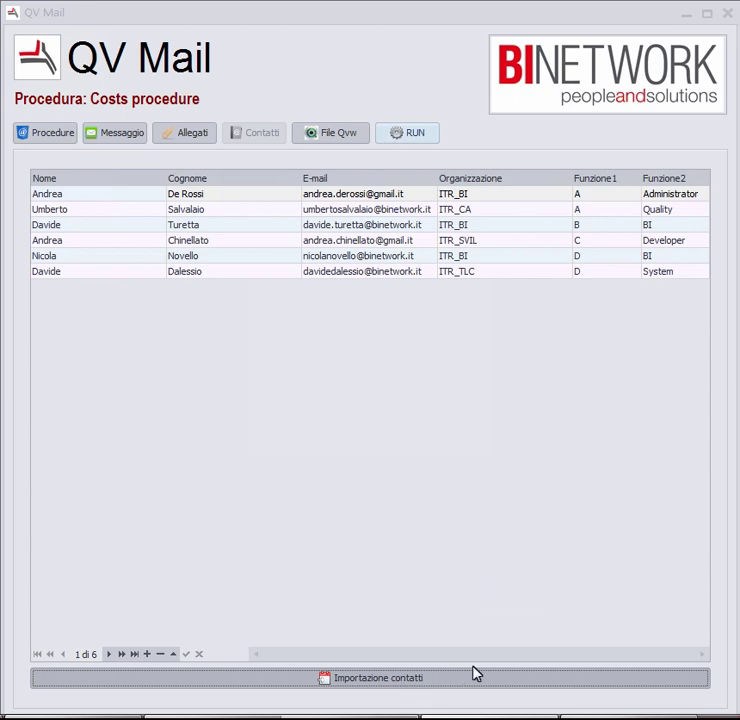
{"action": "left_click", "coordinate": [513, 598]}
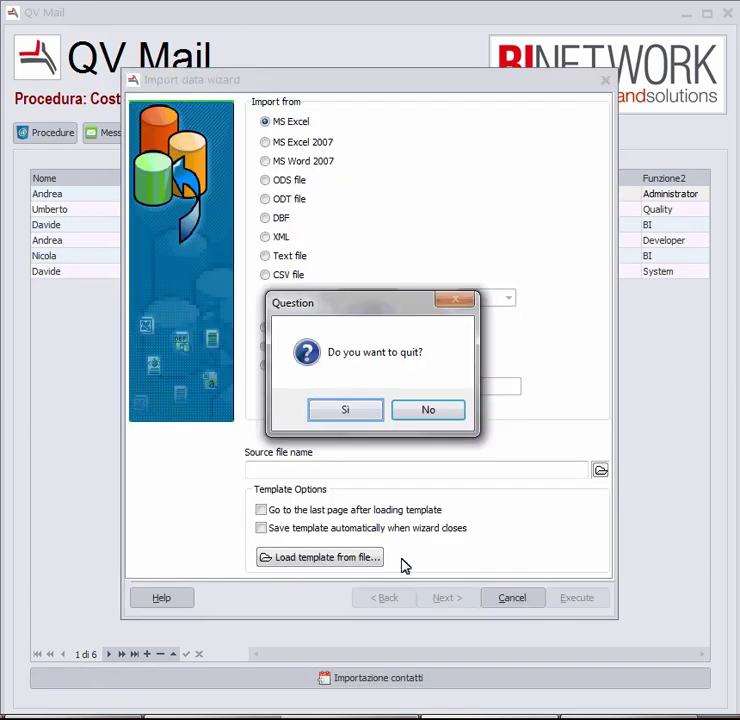
{"action": "left_click", "coordinate": [346, 410]}
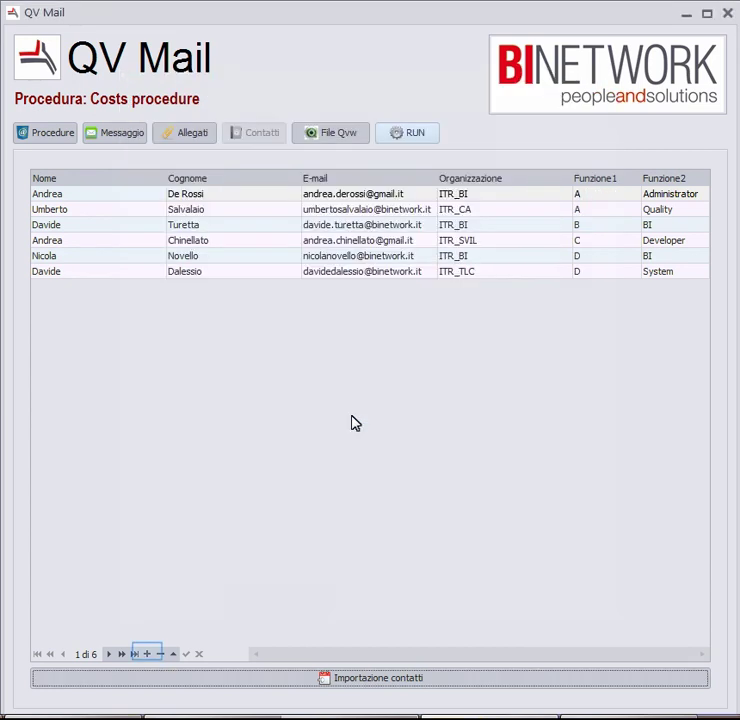
{"action": "left_click", "coordinate": [148, 655]}
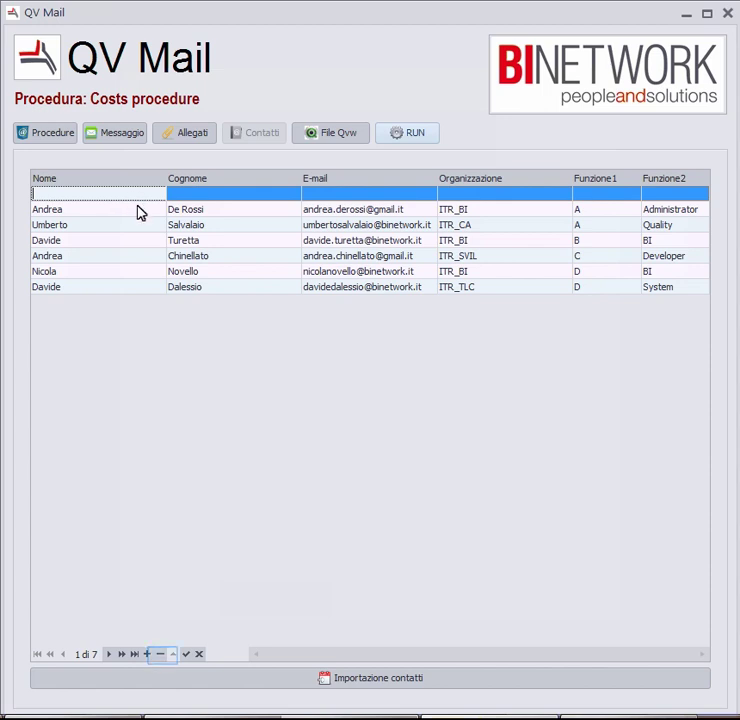
{"action": "left_click", "coordinate": [163, 655]}
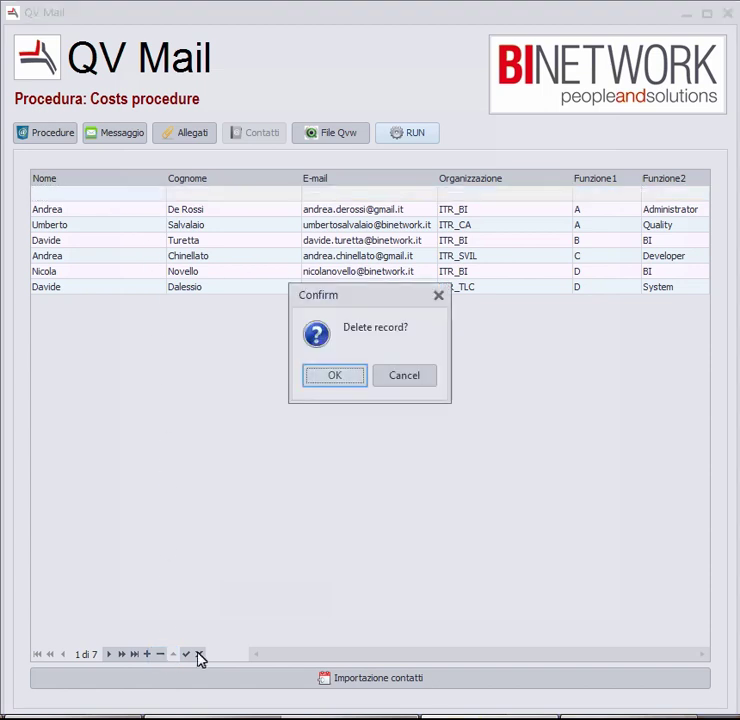
{"action": "left_click", "coordinate": [346, 379]}
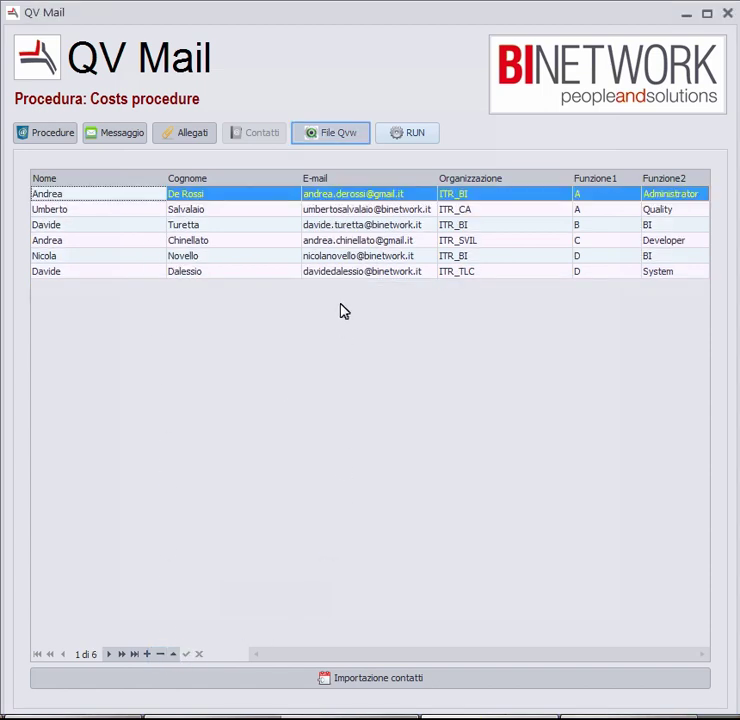
{"action": "left_click", "coordinate": [340, 137]}
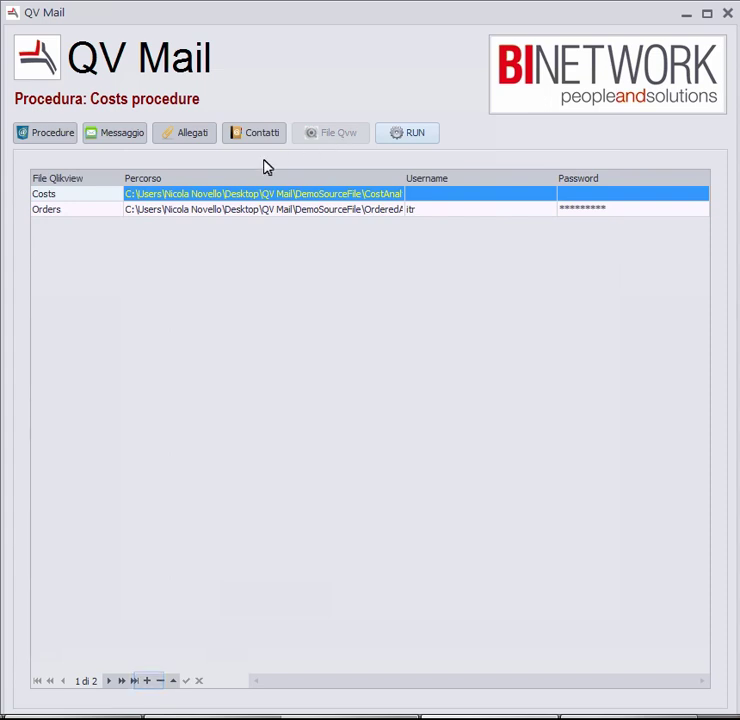
Step: Add and save a QlikView file entry named Gfk pointing to DemoSourceFile\GFK_QuarterData.qvw
{"action": "left_click", "coordinate": [148, 680]}
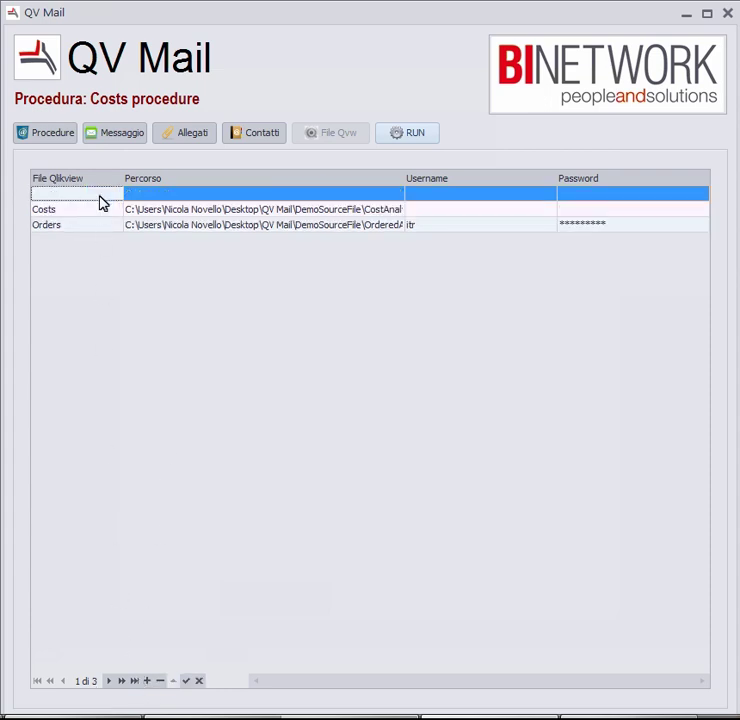
{"action": "type", "text": "Gfk"}
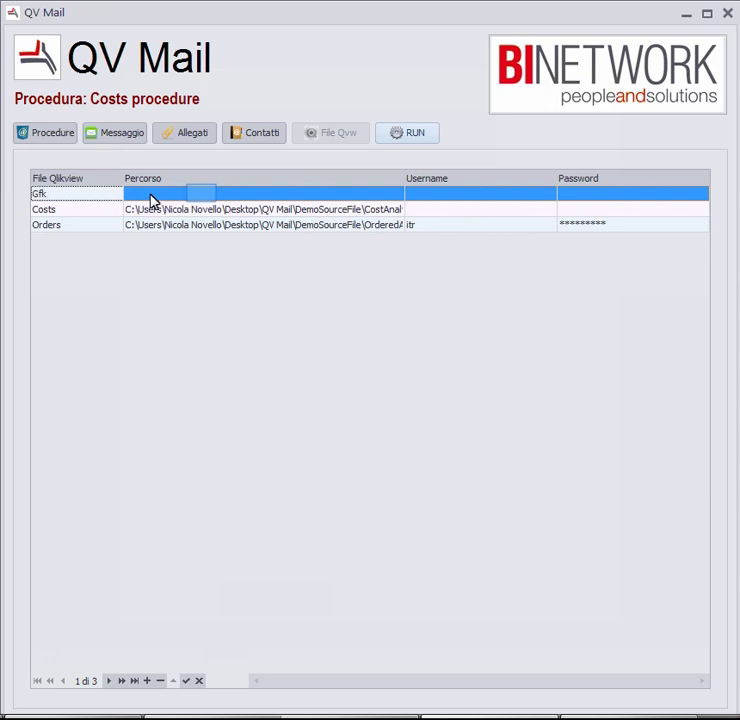
{"action": "left_click", "coordinate": [291, 196]}
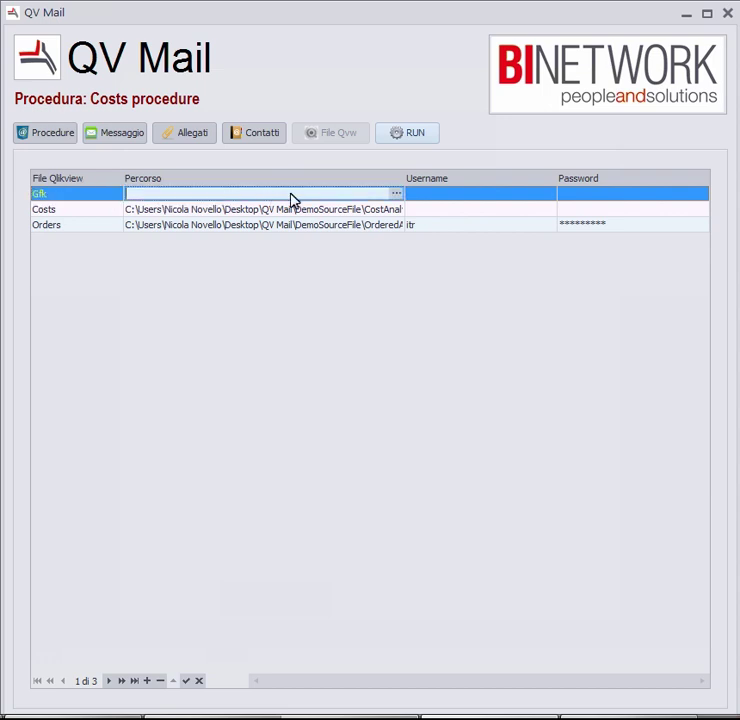
{"action": "left_click", "coordinate": [396, 194]}
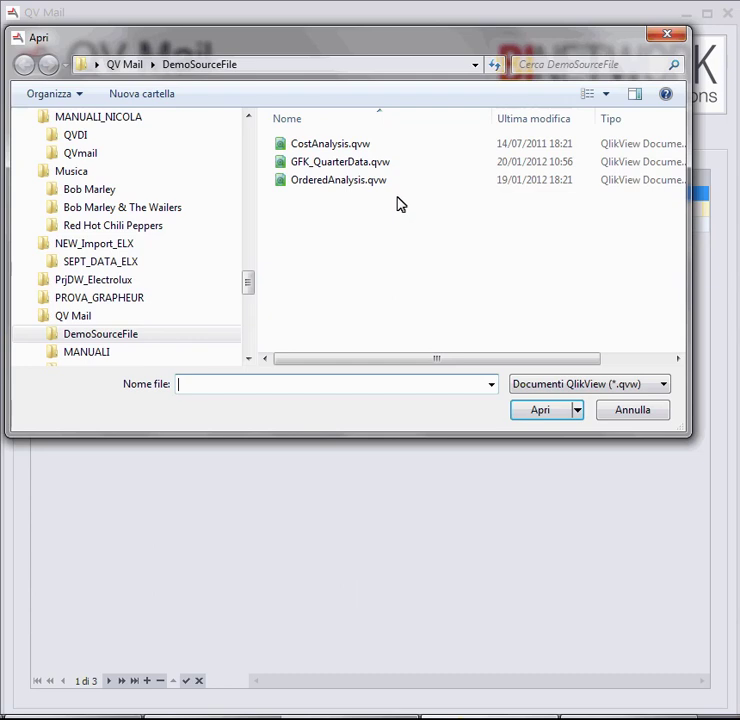
{"action": "left_click", "coordinate": [342, 164]}
{"action": "left_click", "coordinate": [527, 411]}
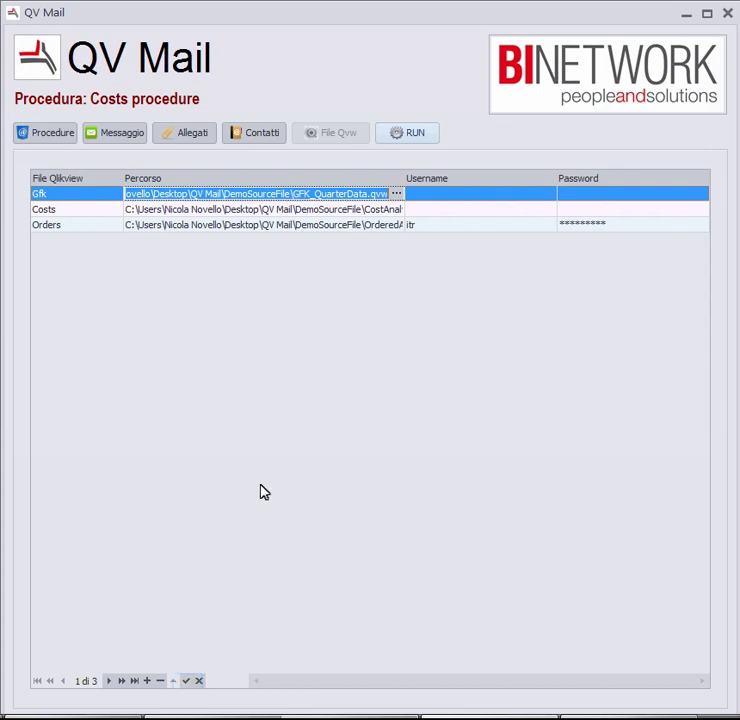
{"action": "left_click", "coordinate": [187, 681]}
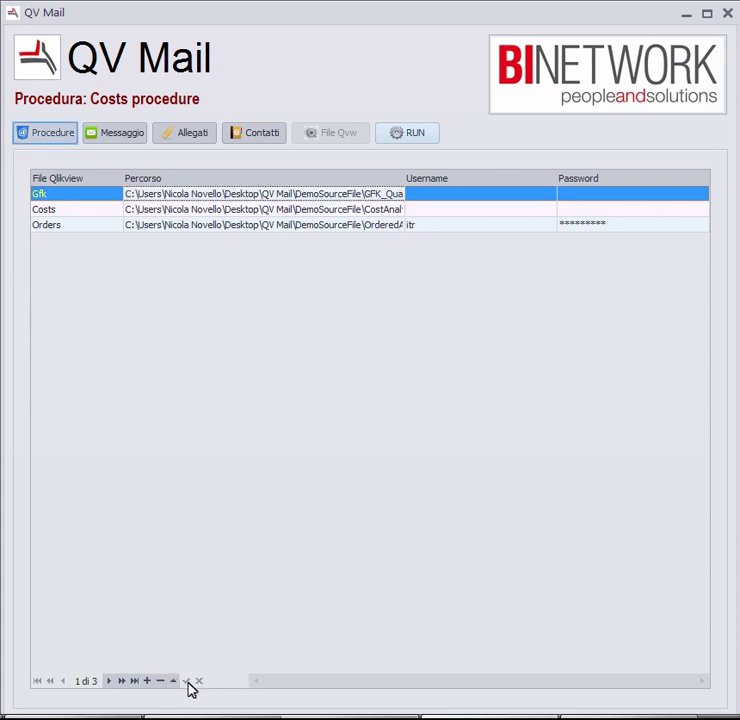
{"action": "left_click", "coordinate": [52, 139]}
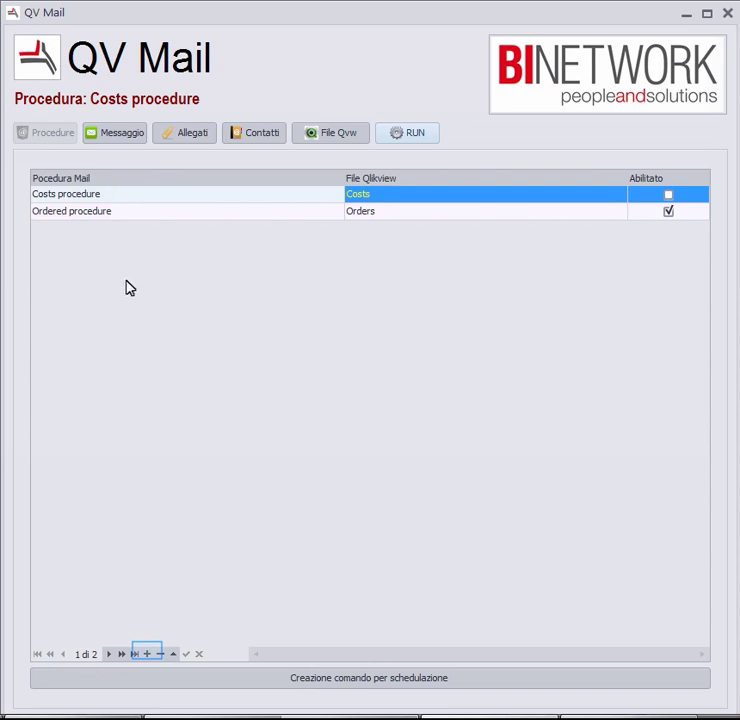
Step: Create a mail procedure named Gfk that uses the Gfk QlikView file, and show its message page
{"action": "left_click", "coordinate": [147, 654]}
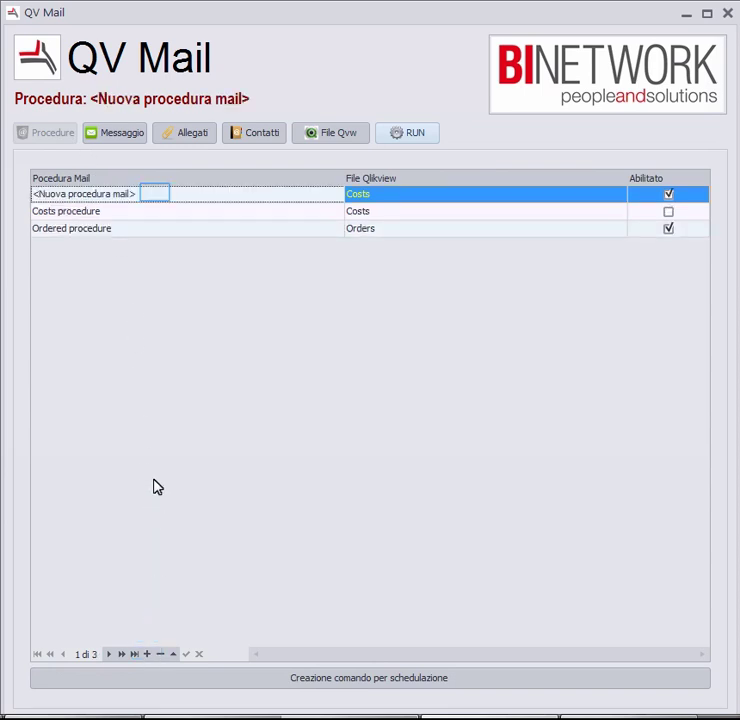
{"action": "left_click", "coordinate": [155, 196]}
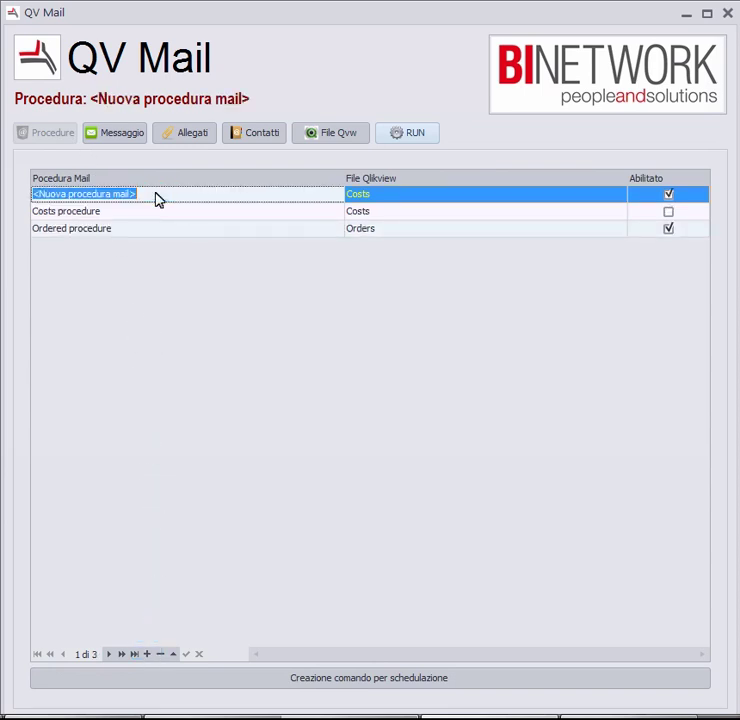
{"action": "type", "text": "Gfk"}
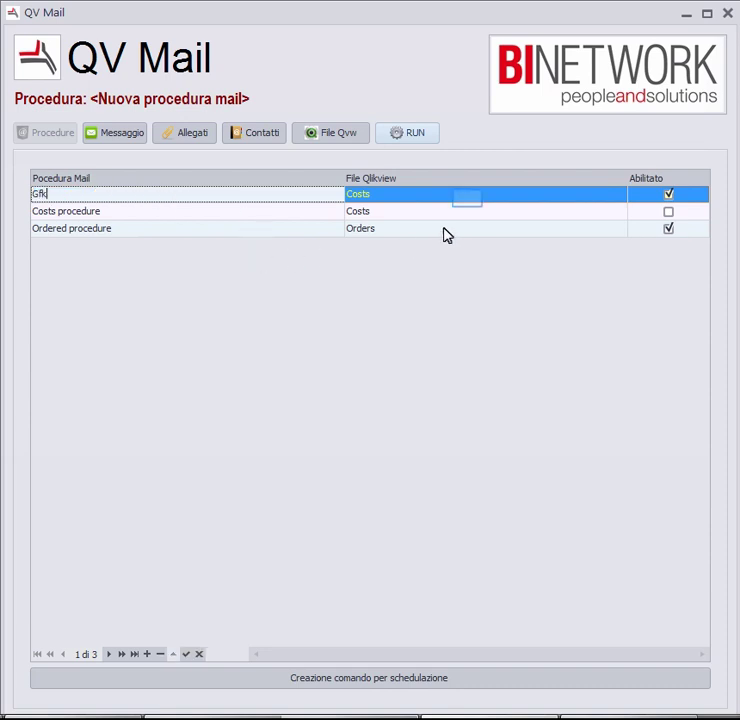
{"action": "left_click", "coordinate": [560, 195]}
{"action": "left_click", "coordinate": [616, 196]}
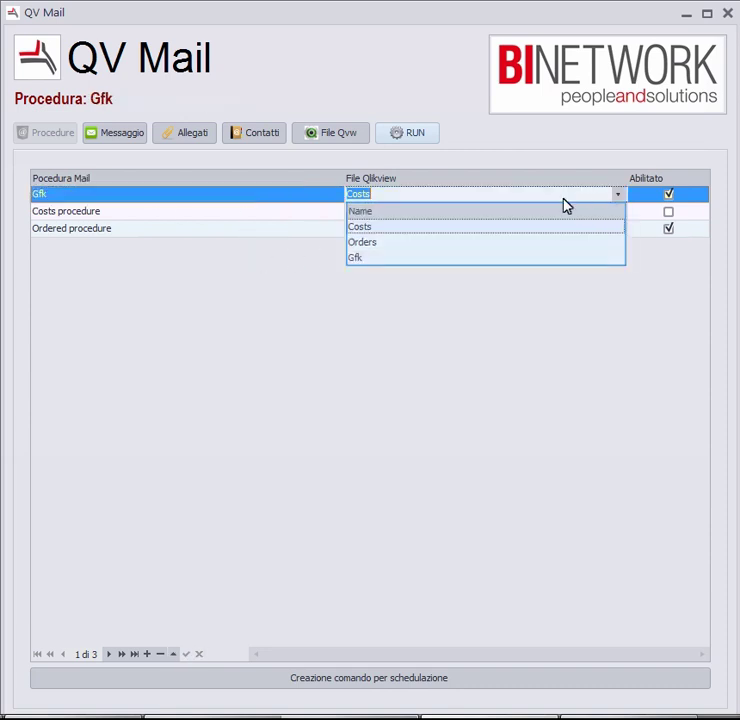
{"action": "left_click", "coordinate": [484, 257]}
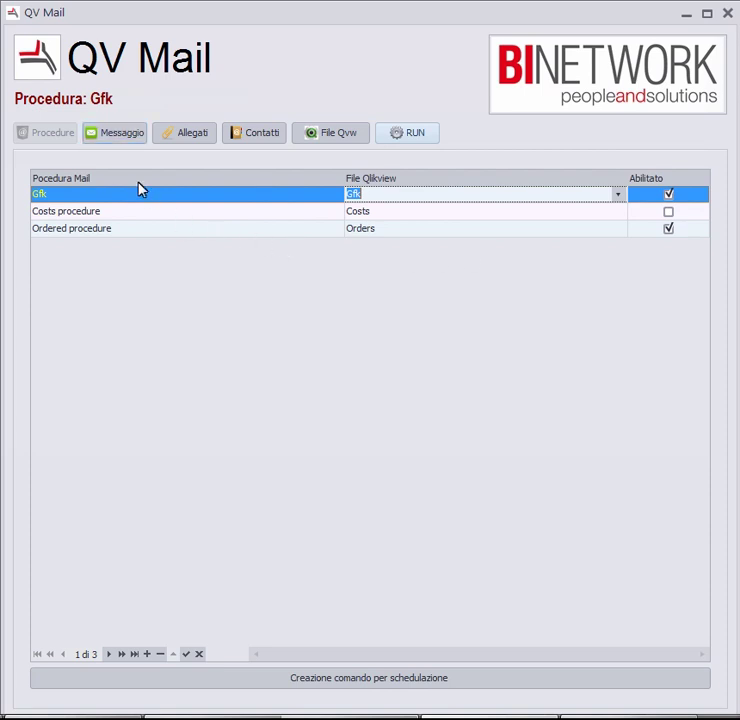
{"action": "left_click", "coordinate": [121, 138]}
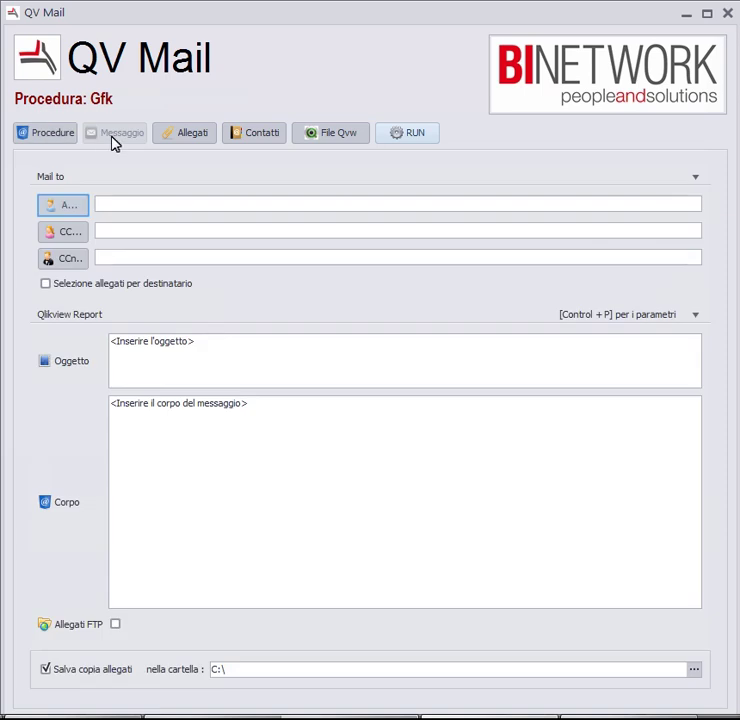
Step: Add the two contacts with Funzione2 role BI as the main To recipients
{"action": "left_click", "coordinate": [79, 207]}
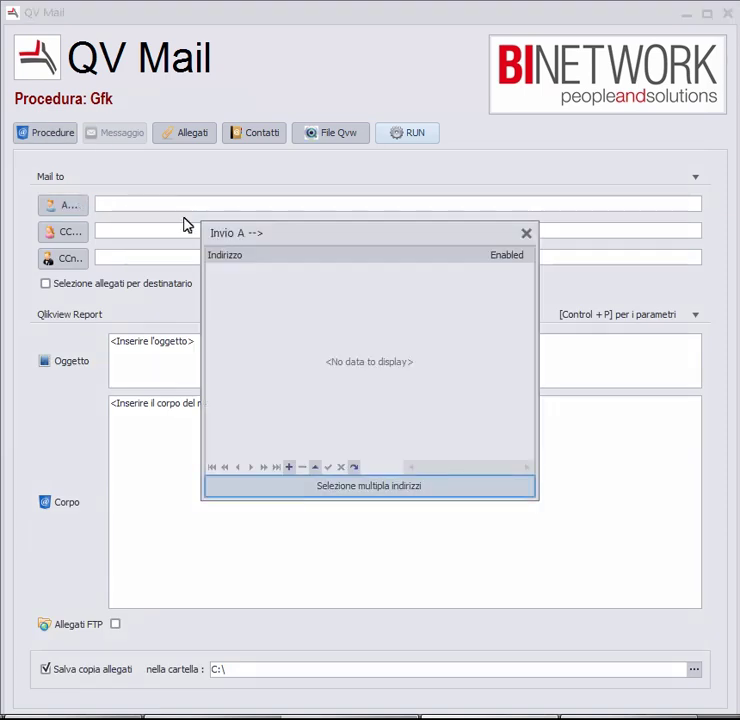
{"action": "left_click", "coordinate": [347, 487]}
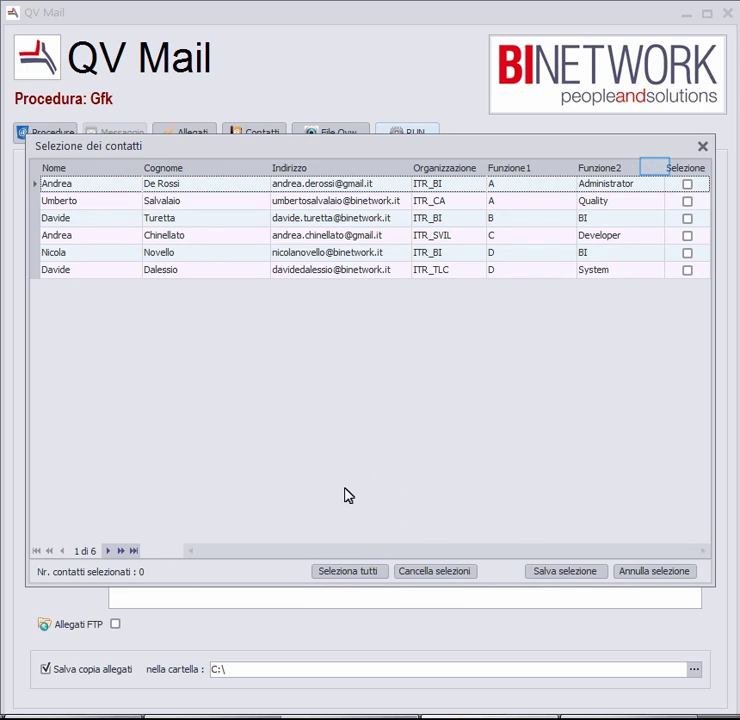
{"action": "left_click", "coordinate": [656, 168]}
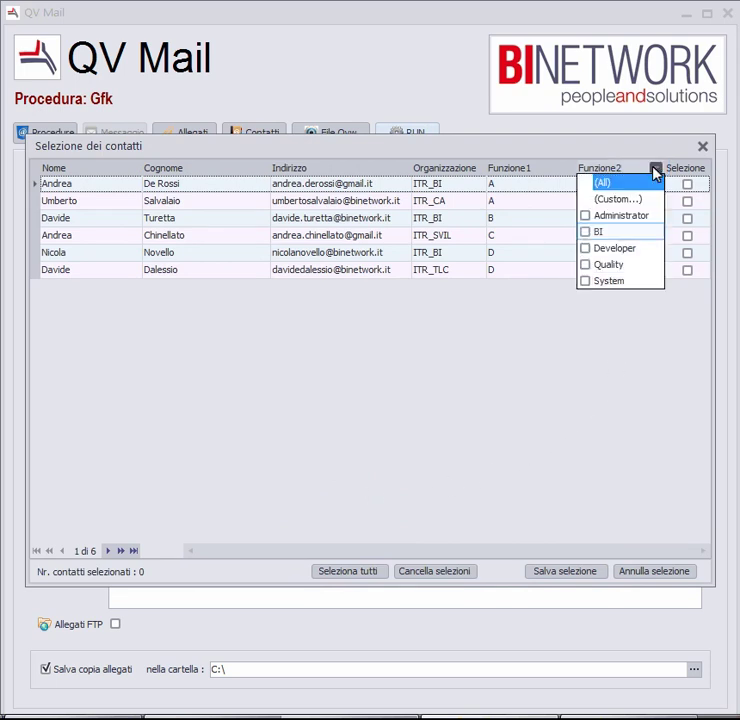
{"action": "left_click", "coordinate": [586, 232]}
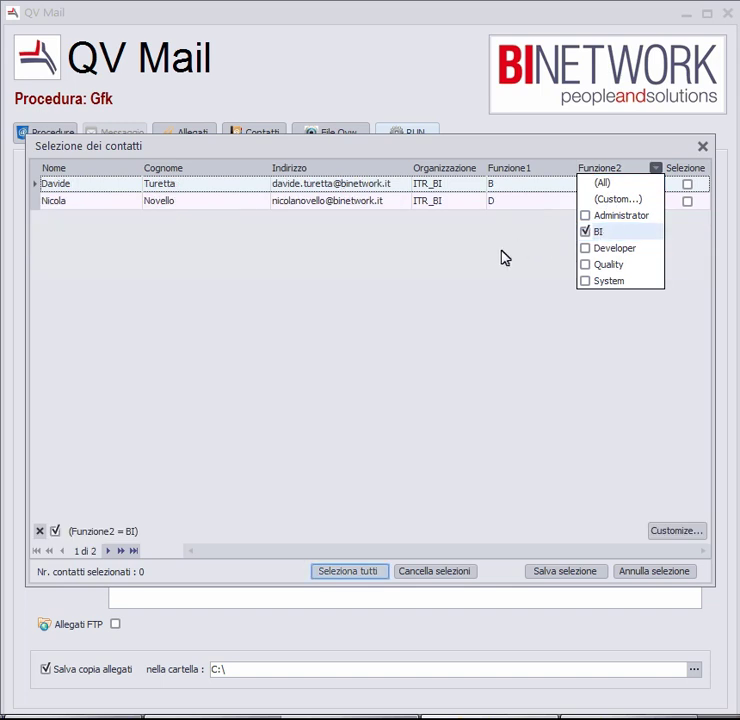
{"action": "left_click", "coordinate": [370, 575]}
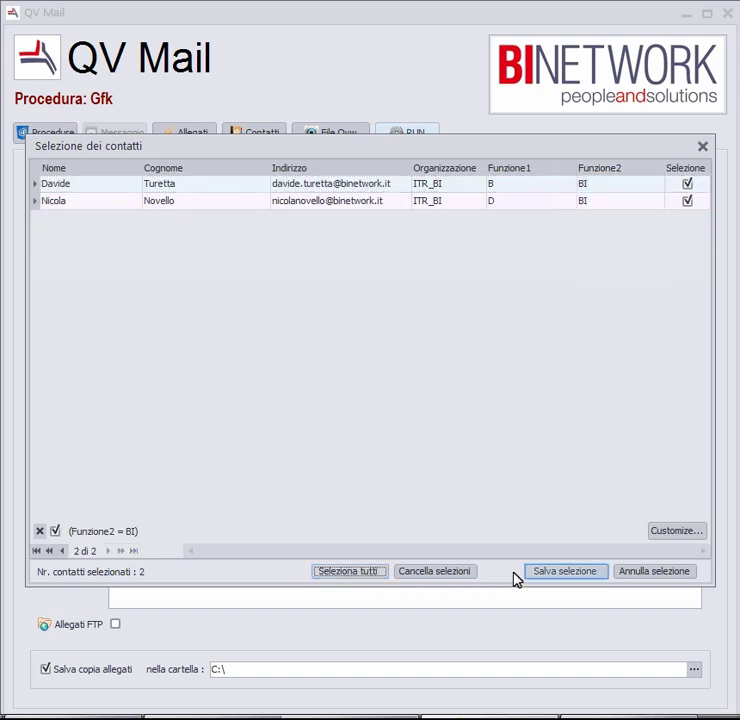
{"action": "left_click", "coordinate": [550, 572]}
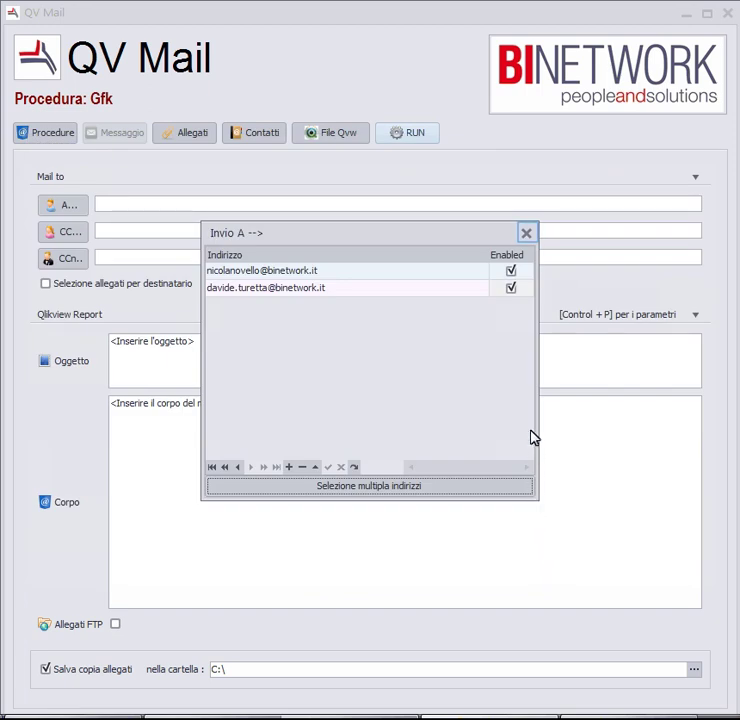
{"action": "left_click", "coordinate": [526, 234]}
{"action": "key", "text": "Tab"}
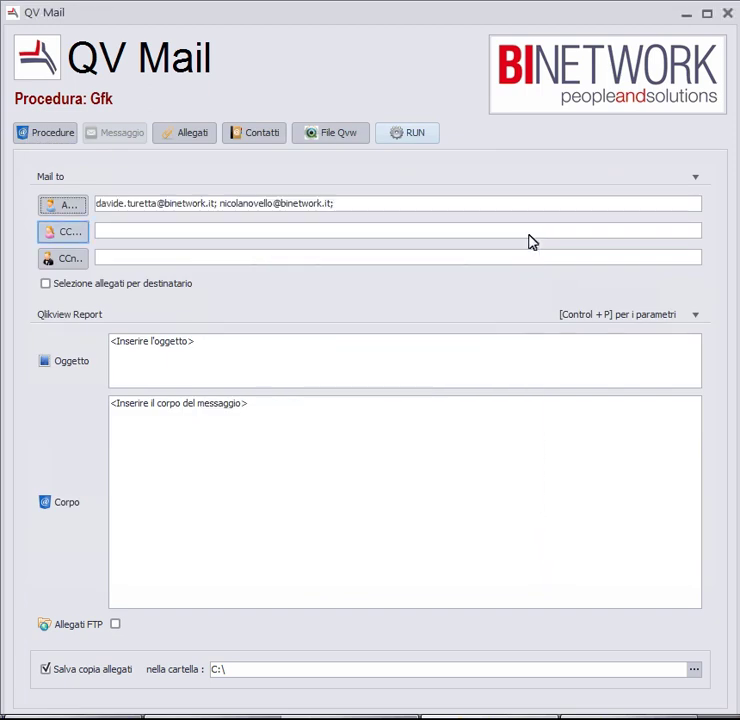
Step: Add the first contact from the address list as the CC recipient
{"action": "left_click", "coordinate": [80, 237]}
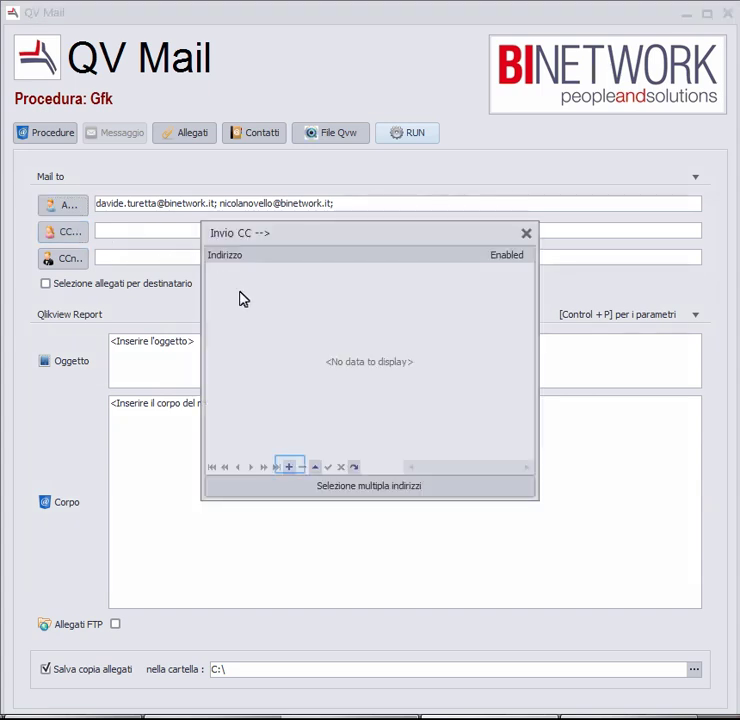
{"action": "left_click", "coordinate": [289, 467]}
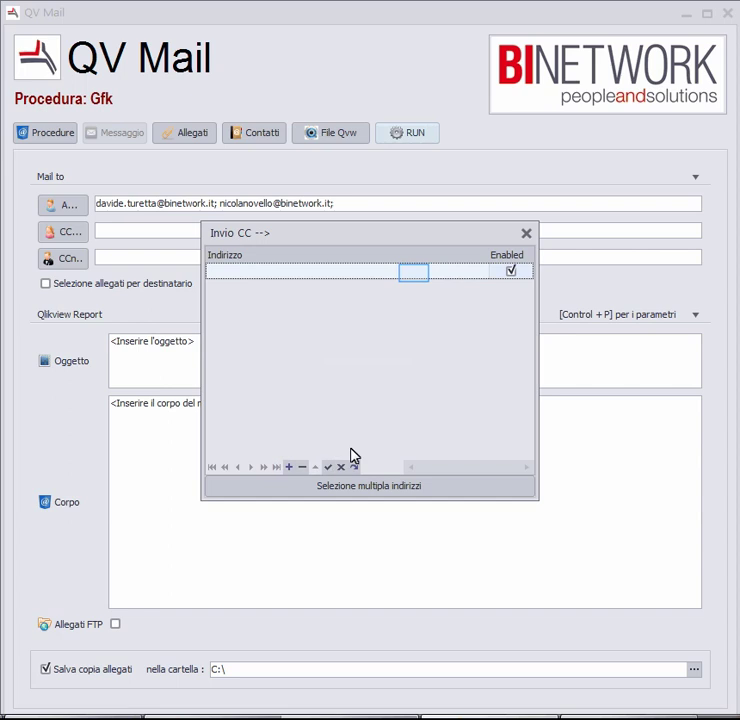
{"action": "left_click", "coordinate": [416, 274]}
{"action": "left_click", "coordinate": [479, 272]}
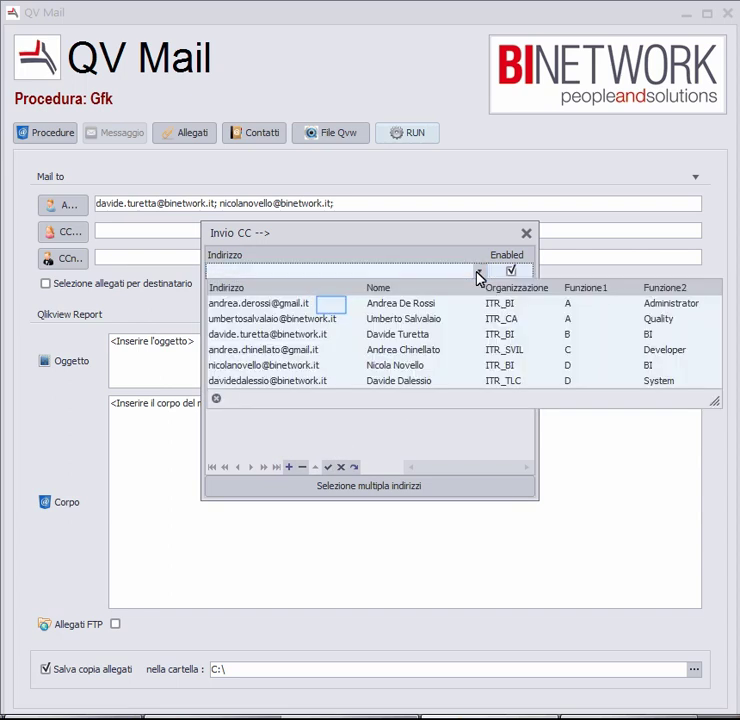
{"action": "left_click", "coordinate": [333, 305]}
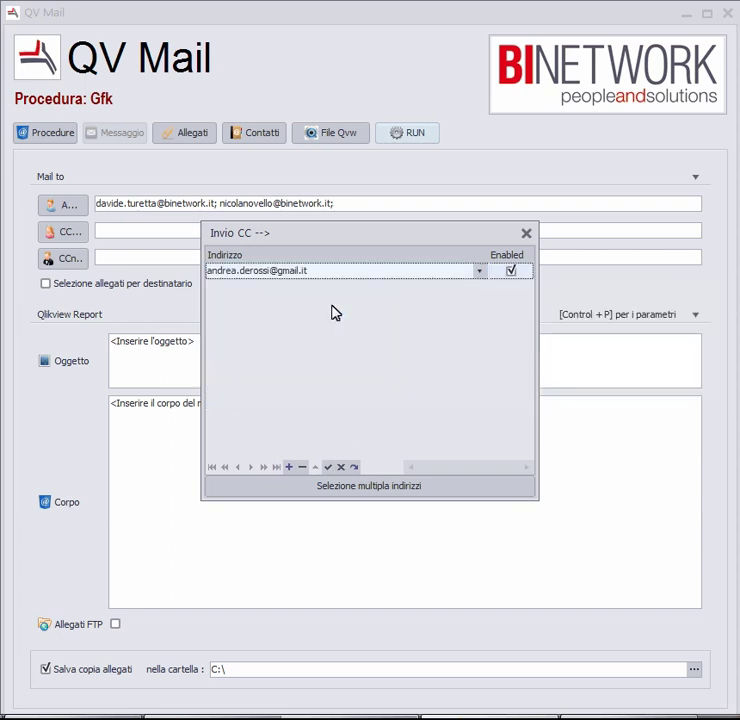
{"action": "left_click", "coordinate": [331, 468]}
{"action": "left_click", "coordinate": [526, 233]}
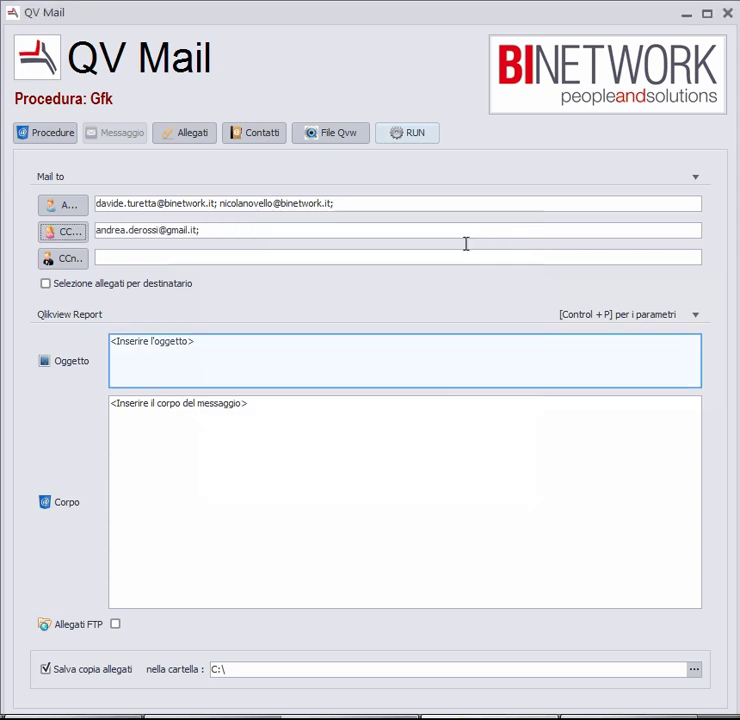
Step: Set the subject to 'GFK Report' and begin typing the body's greeting line
{"action": "left_click", "coordinate": [341, 361]}
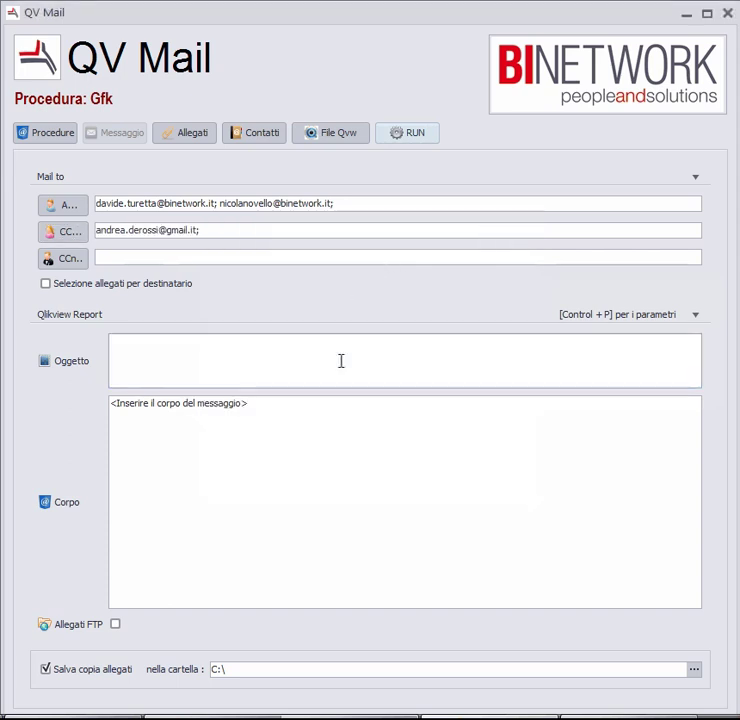
{"action": "type", "text": "GFK "}
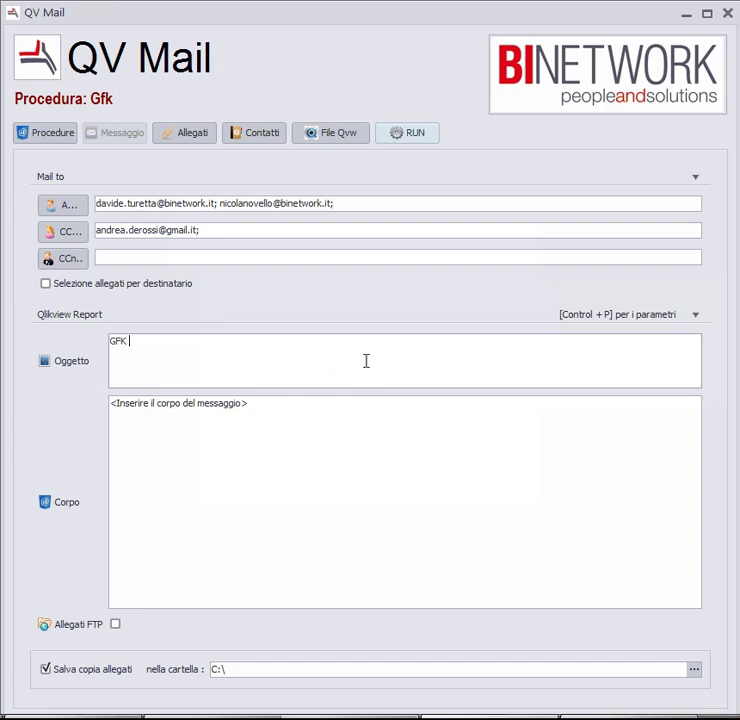
{"action": "type", "text": "Report"}
{"action": "left_click", "coordinate": [376, 410]}
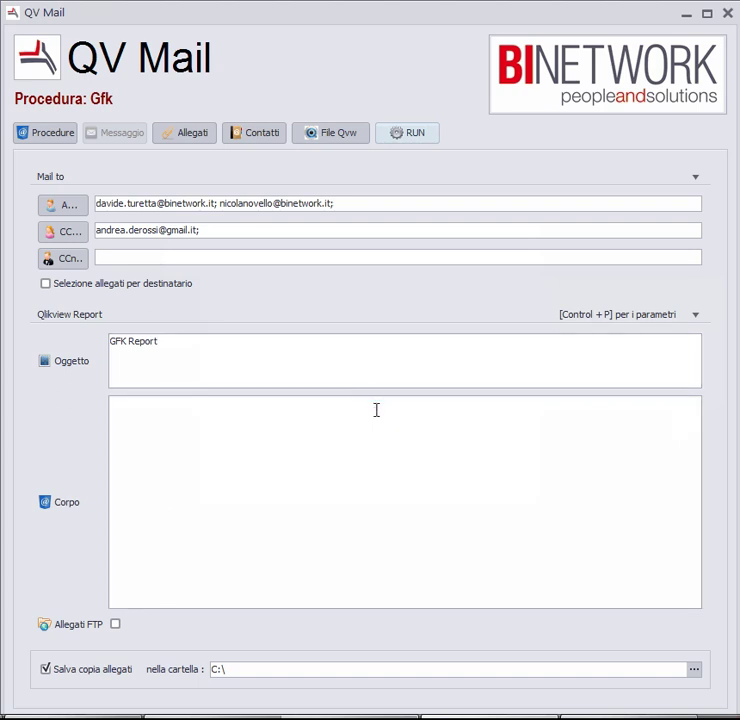
{"action": "type", "text": "Good mornig Mr"}
{"action": "key", "text": "BackSpace"}
Step: Insert %Cognome% %Nome% into the greeting, then add the line 'here in attachment the report.'
{"action": "key", "text": "ctrl+p"}
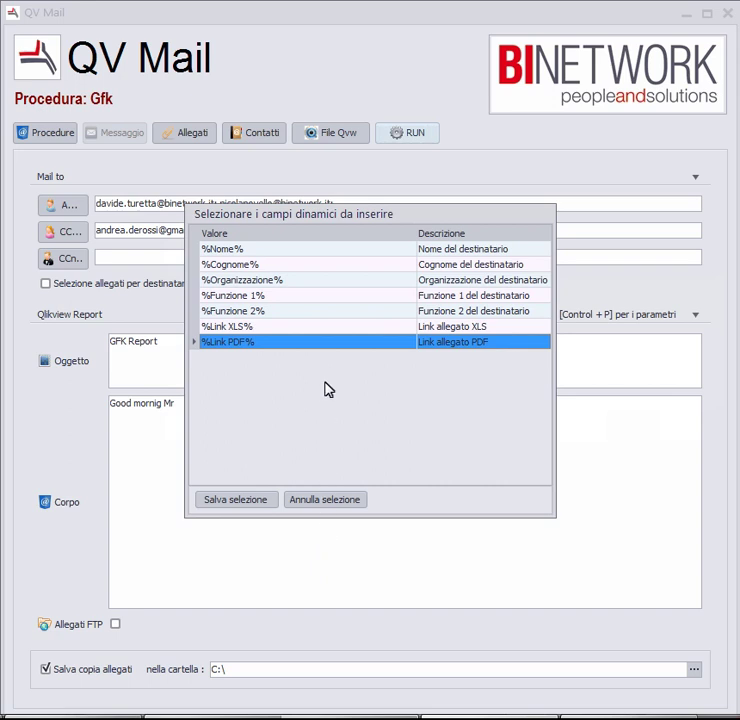
{"action": "left_click_drag", "start_coordinate": [328, 218], "coordinate": [496, 284]}
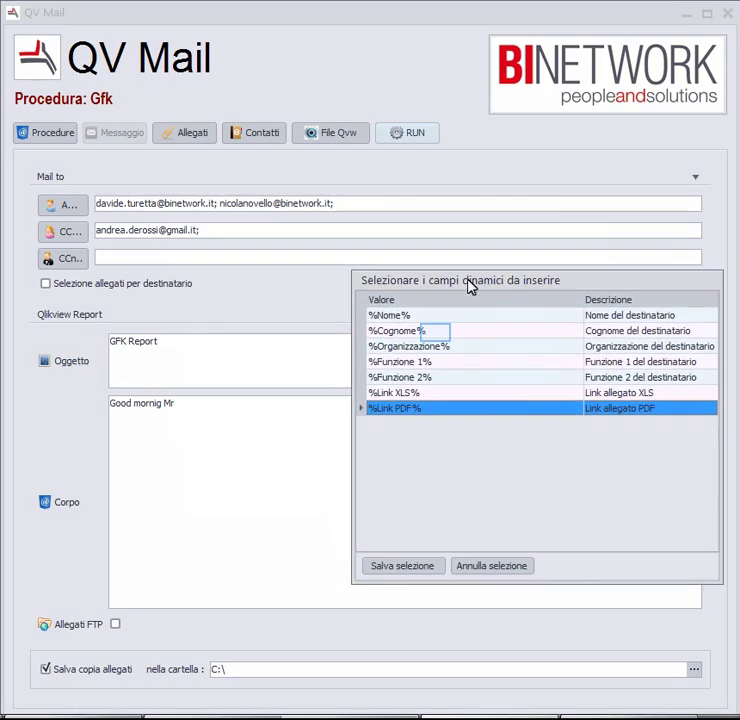
{"action": "left_click", "coordinate": [436, 331]}
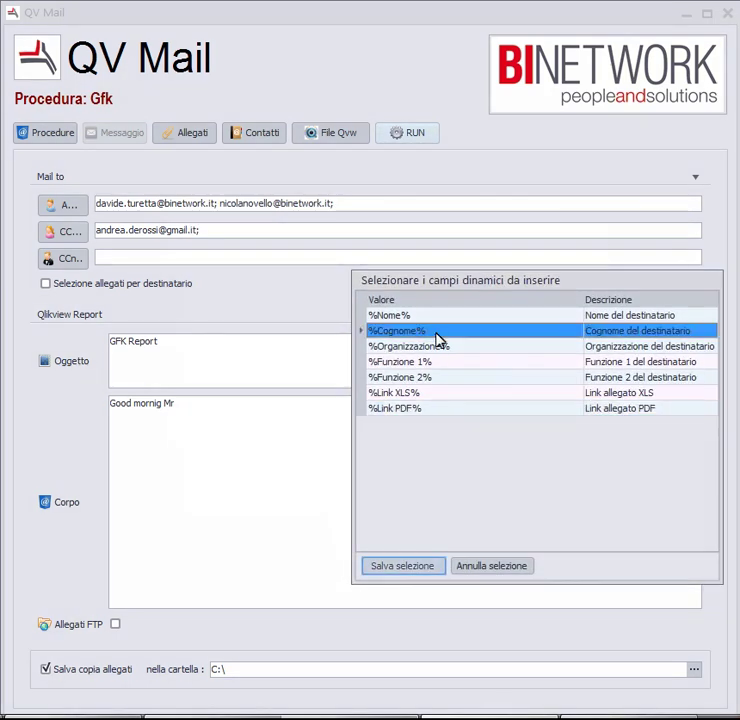
{"action": "left_click", "coordinate": [409, 568]}
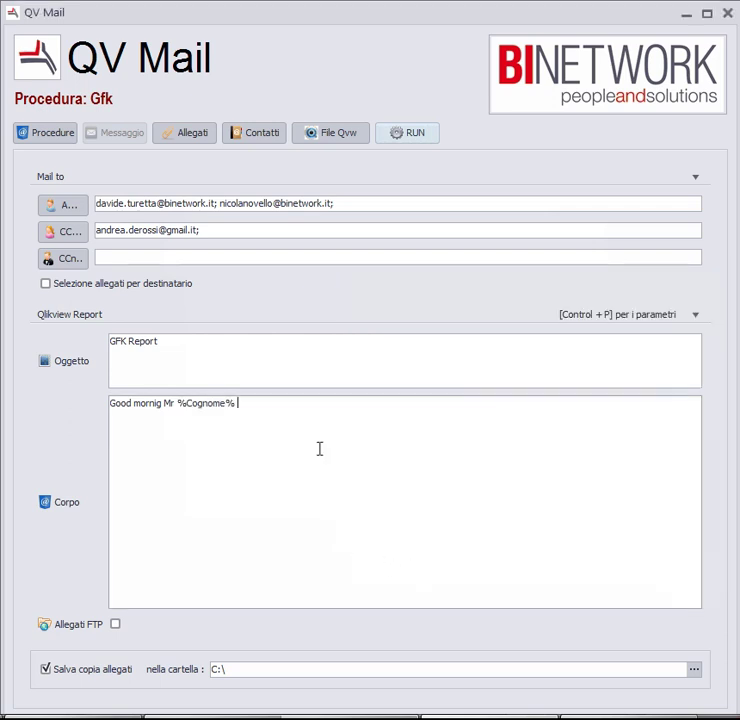
{"action": "key", "text": "ctrl+p"}
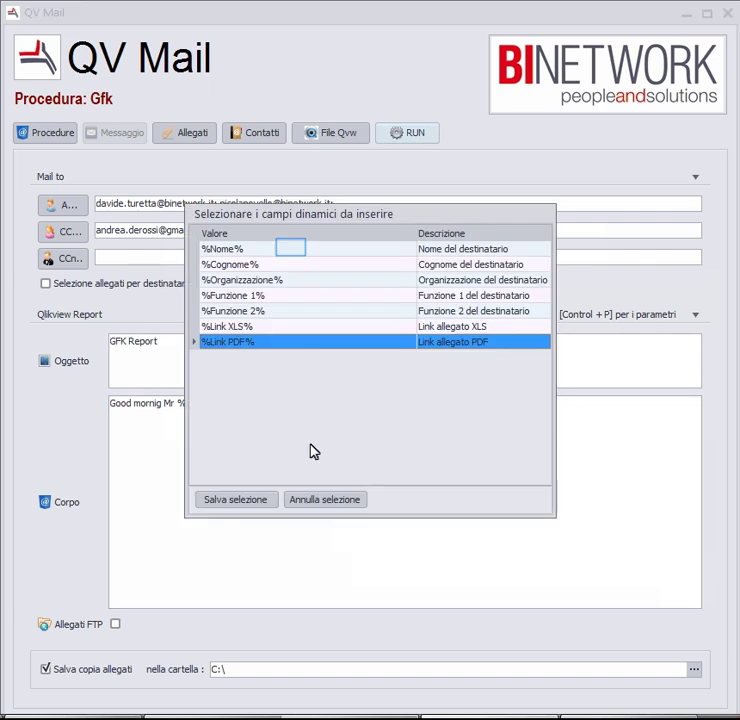
{"action": "left_click", "coordinate": [292, 250]}
{"action": "left_click", "coordinate": [240, 500]}
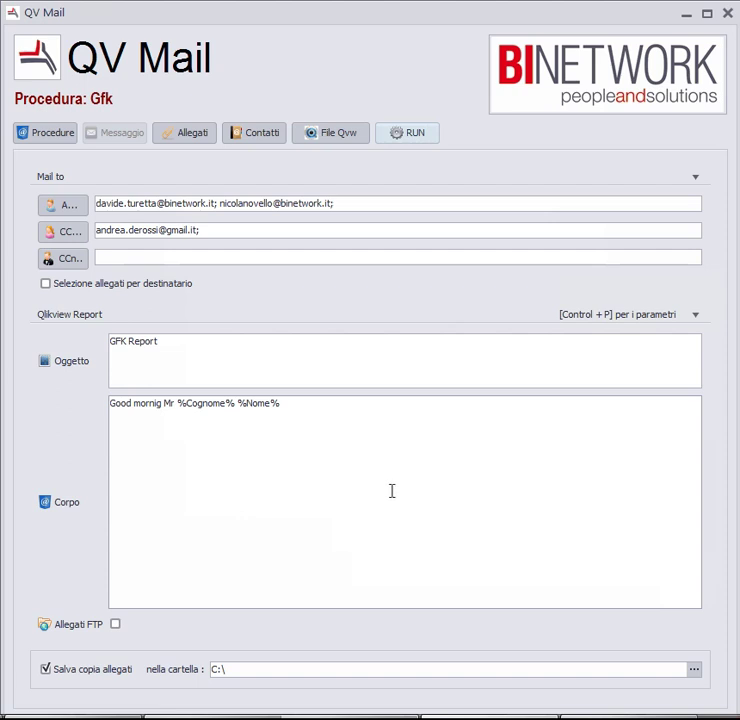
{"action": "type", "text": ","}
{"action": "key", "text": "Return"}
{"action": "type", "text": "here in attachment the report"}
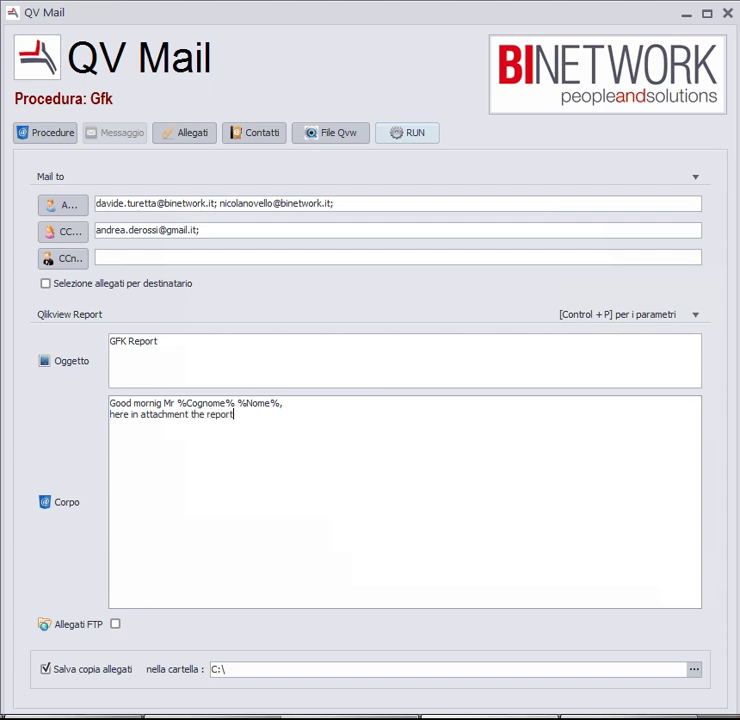
{"action": "type", "text": "."}
Step: Turn off the Salva copia allegati option so attachment copies aren't saved
{"action": "key", "text": "Tab"}
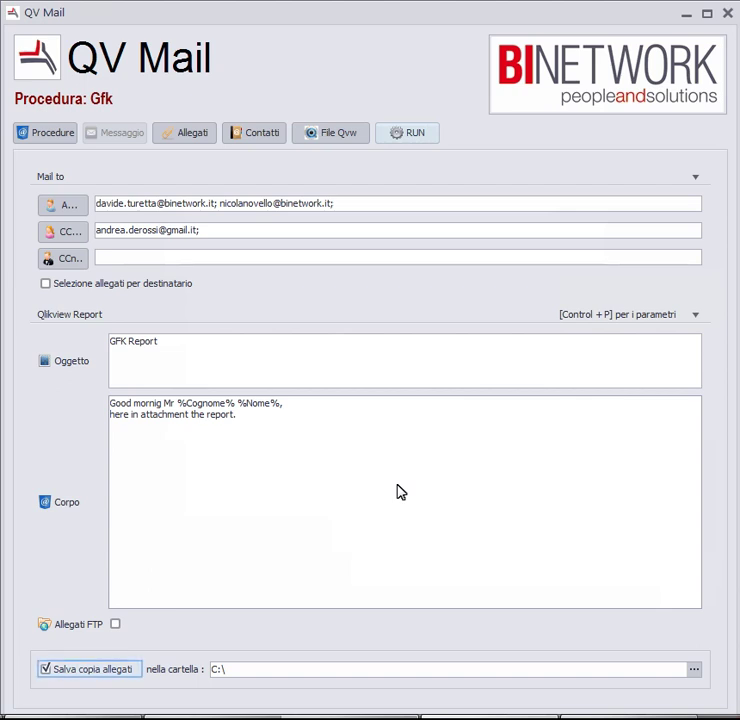
{"action": "key", "text": "Tab"}
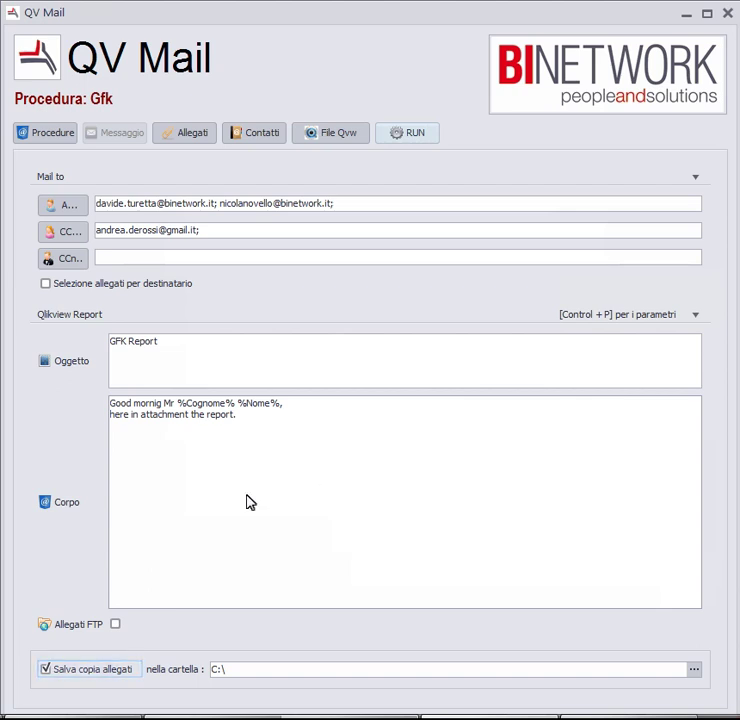
{"action": "left_click", "coordinate": [47, 671]}
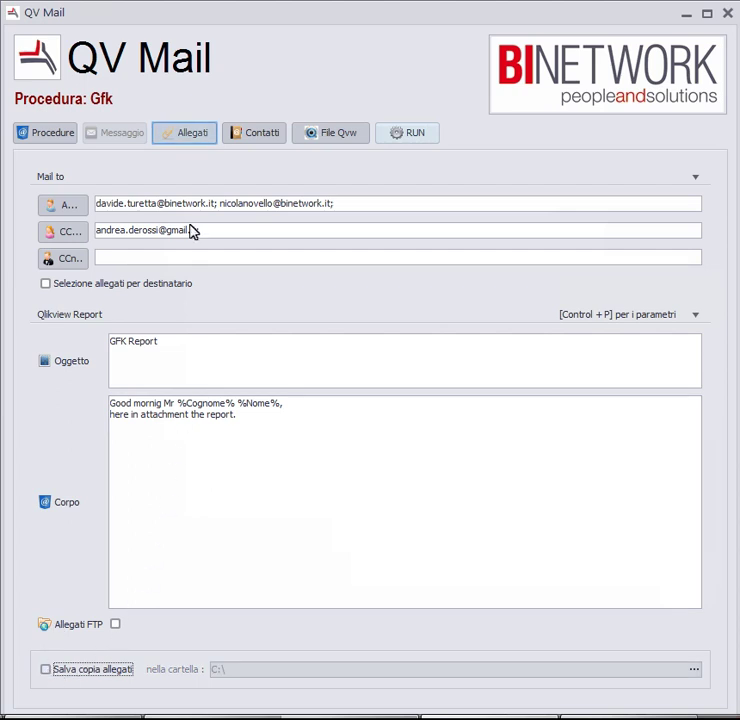
Step: Add an XLS attachment renamed Report and give it a first object row (Prog. 1)
{"action": "left_click", "coordinate": [190, 133]}
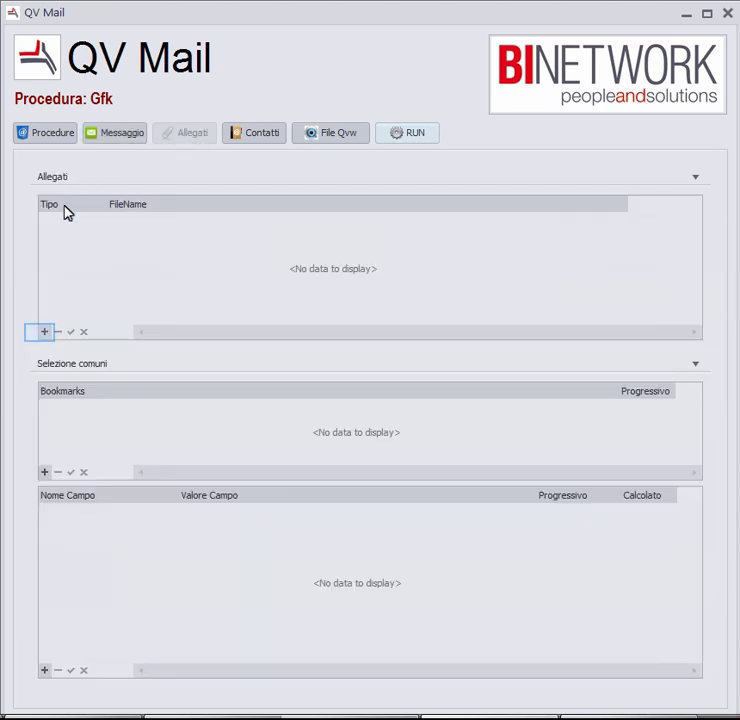
{"action": "left_click", "coordinate": [42, 333]}
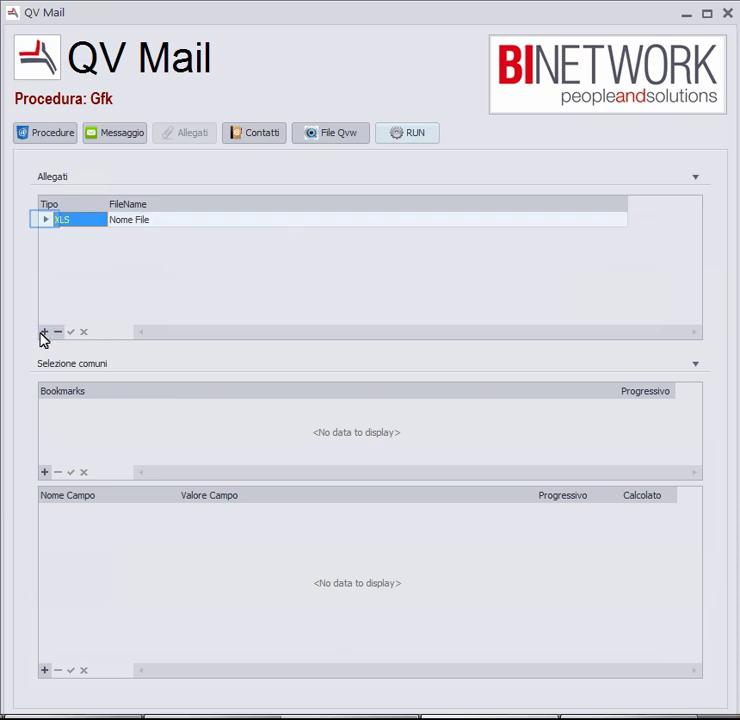
{"action": "left_click", "coordinate": [45, 219]}
{"action": "left_click", "coordinate": [157, 224]}
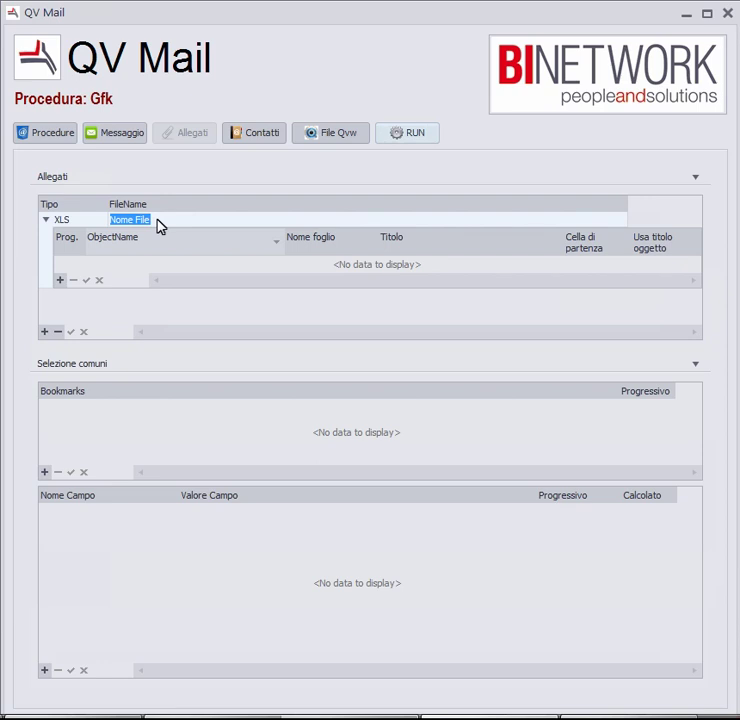
{"action": "type", "text": "Report"}
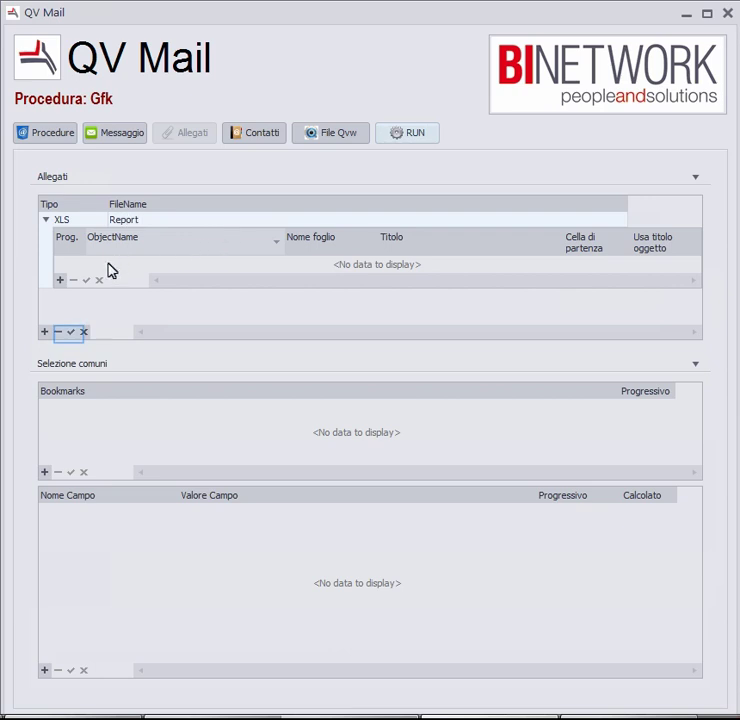
{"action": "left_click", "coordinate": [70, 334]}
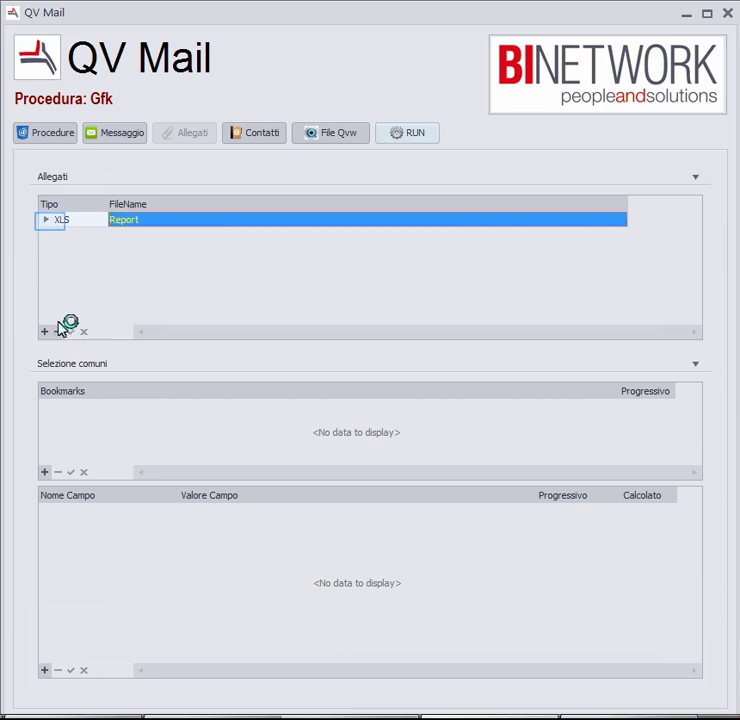
{"action": "left_click", "coordinate": [46, 219]}
{"action": "left_click", "coordinate": [60, 280]}
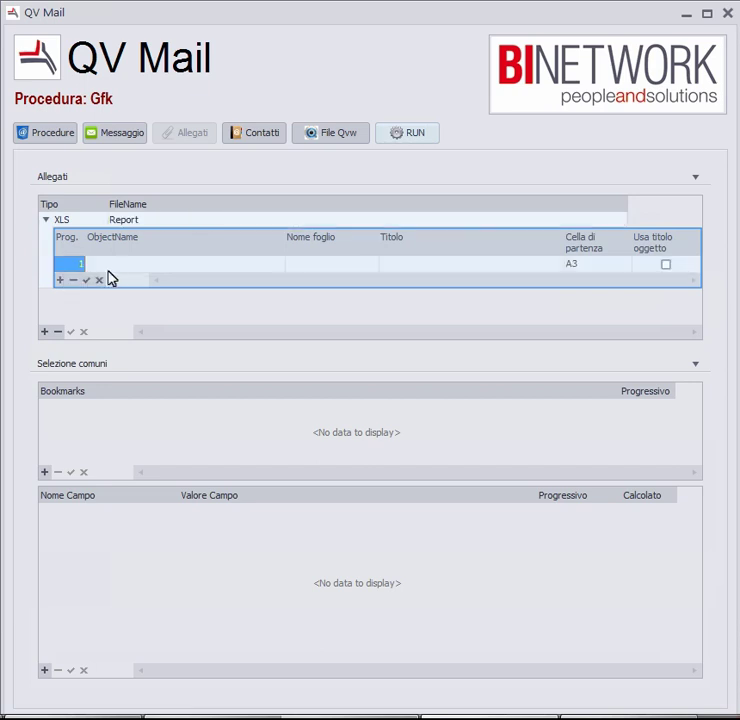
Step: Set row 1 to Document\CH04_Distribution on sheet Distribution, using the object's own title, and save
{"action": "left_click", "coordinate": [118, 268]}
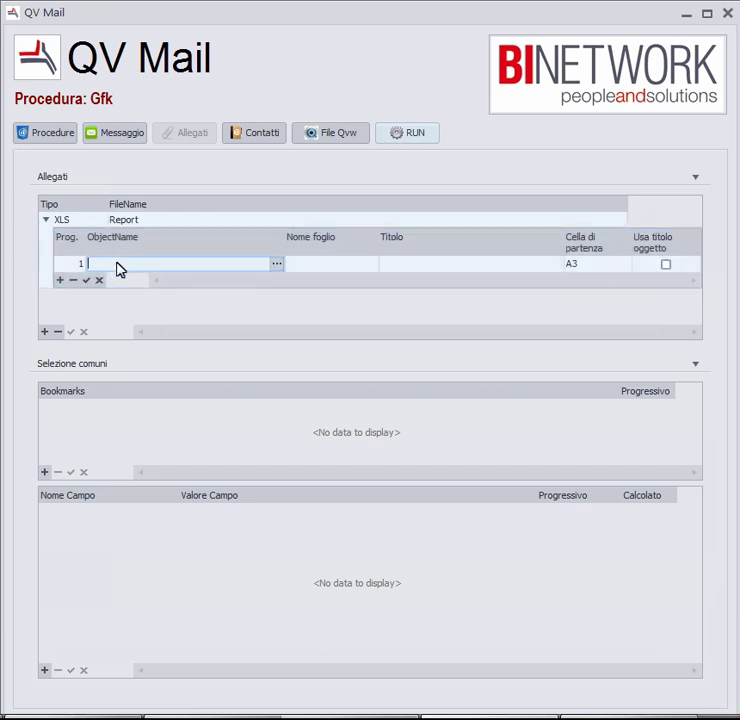
{"action": "left_click", "coordinate": [276, 268]}
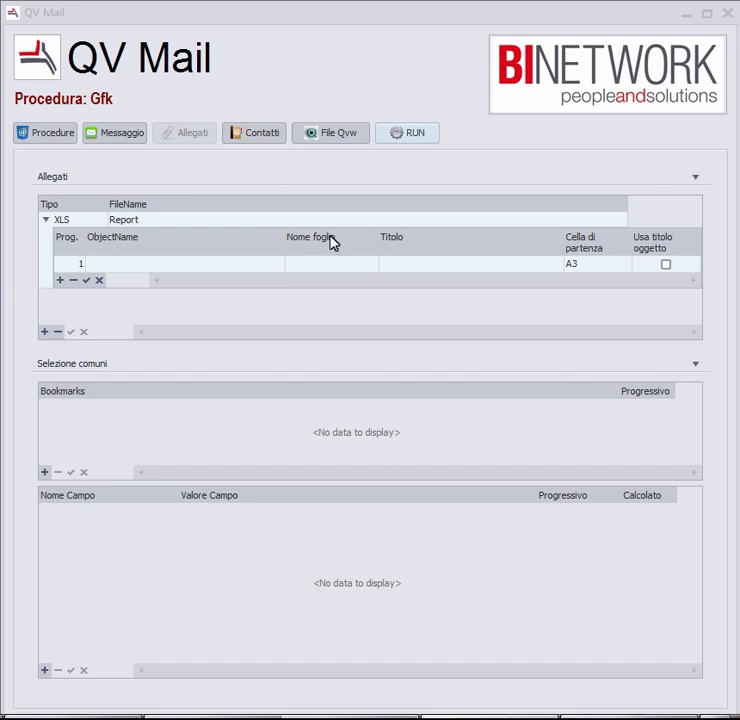
{"action": "left_click_drag", "start_coordinate": [428, 208], "coordinate": [472, 193]}
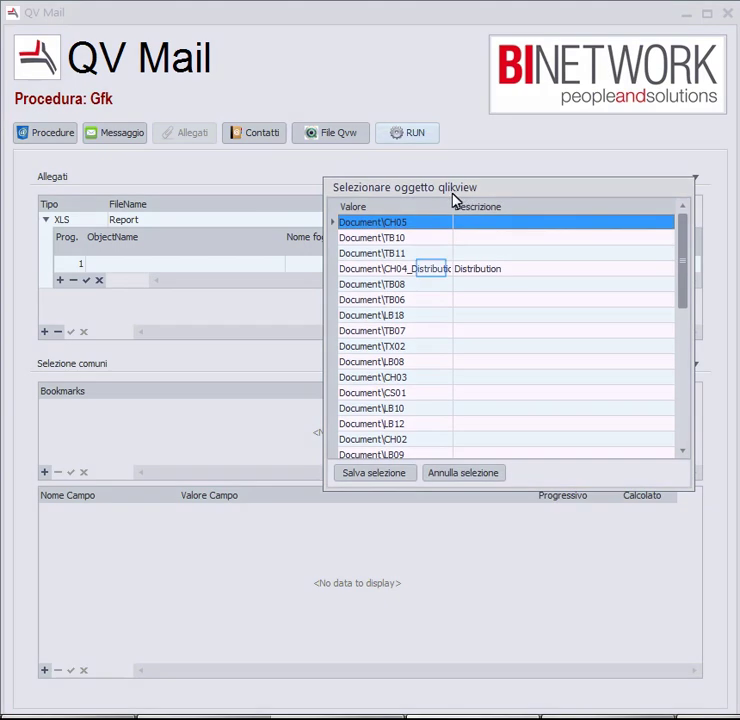
{"action": "left_click", "coordinate": [434, 270]}
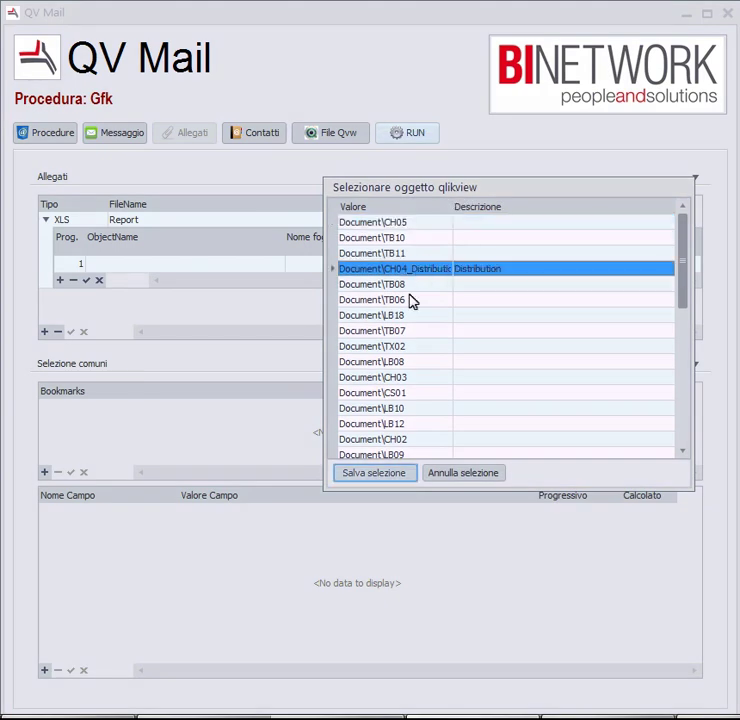
{"action": "left_click", "coordinate": [395, 474]}
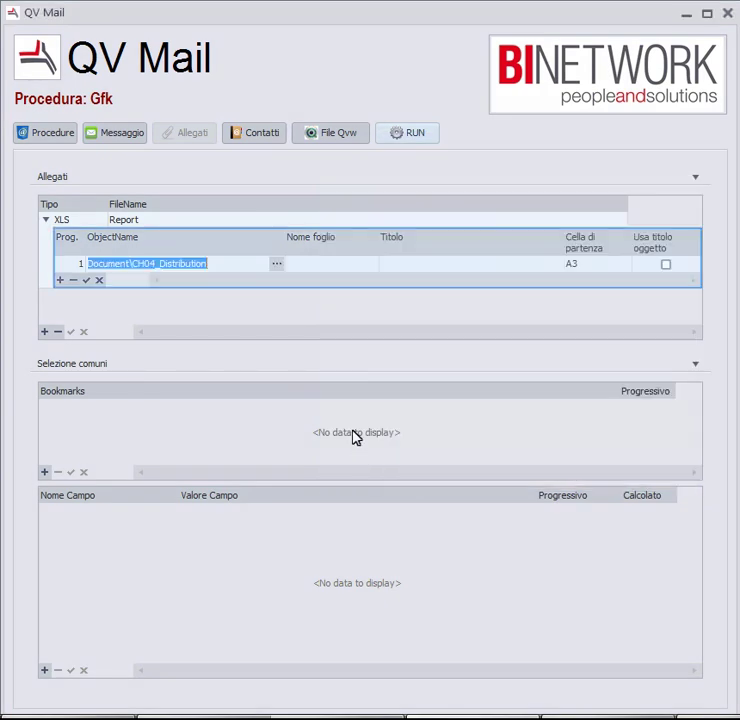
{"action": "left_click", "coordinate": [337, 265]}
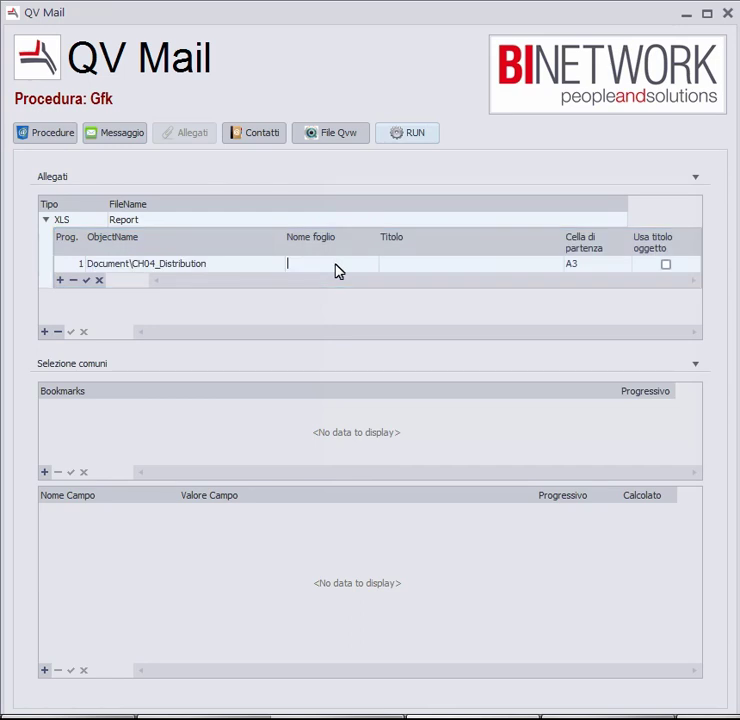
{"action": "type", "text": "Distribution"}
{"action": "key", "text": "Return"}
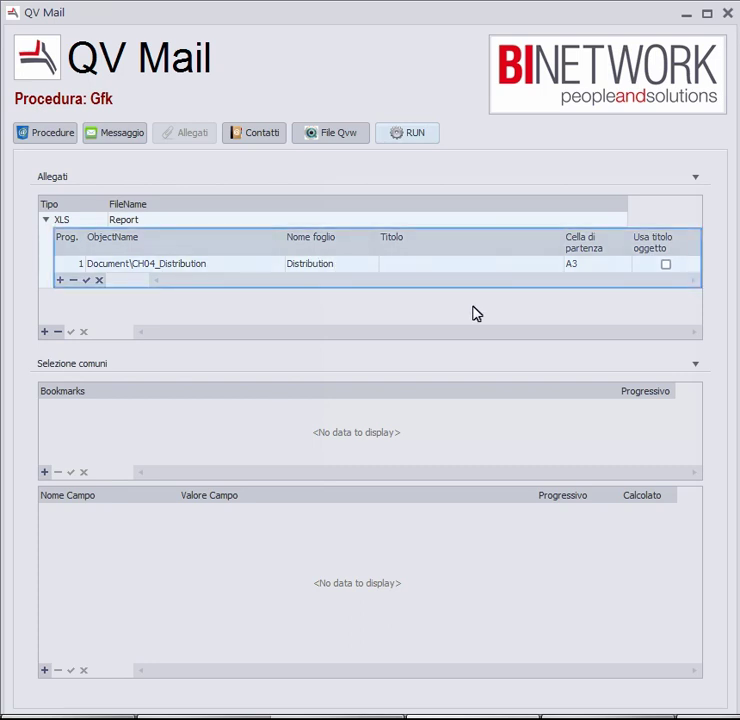
{"action": "left_click", "coordinate": [476, 313]}
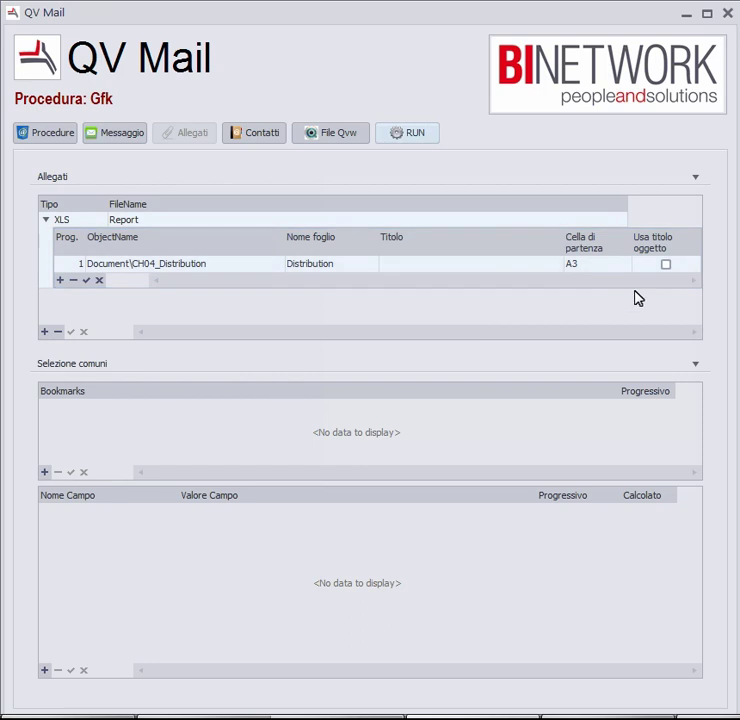
{"action": "left_click", "coordinate": [666, 266]}
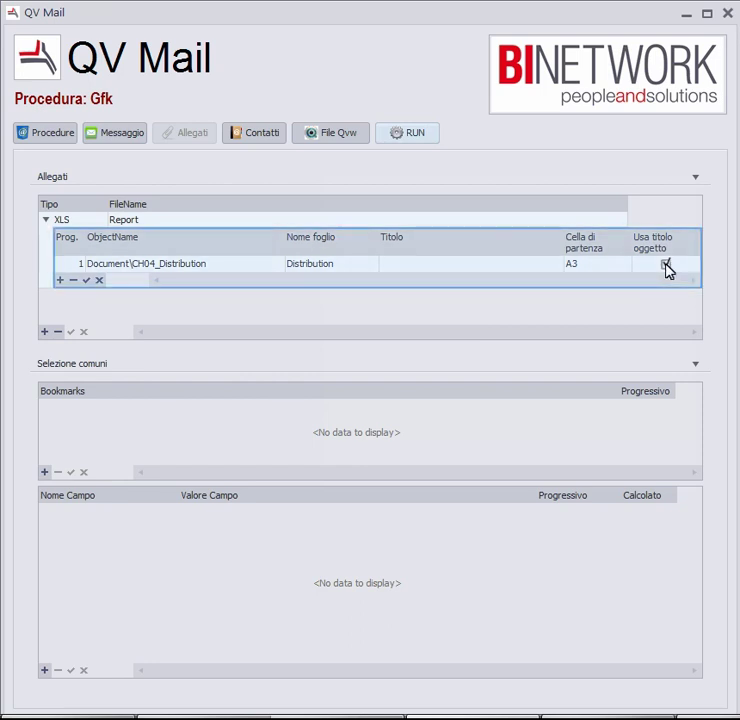
{"action": "left_click", "coordinate": [87, 281]}
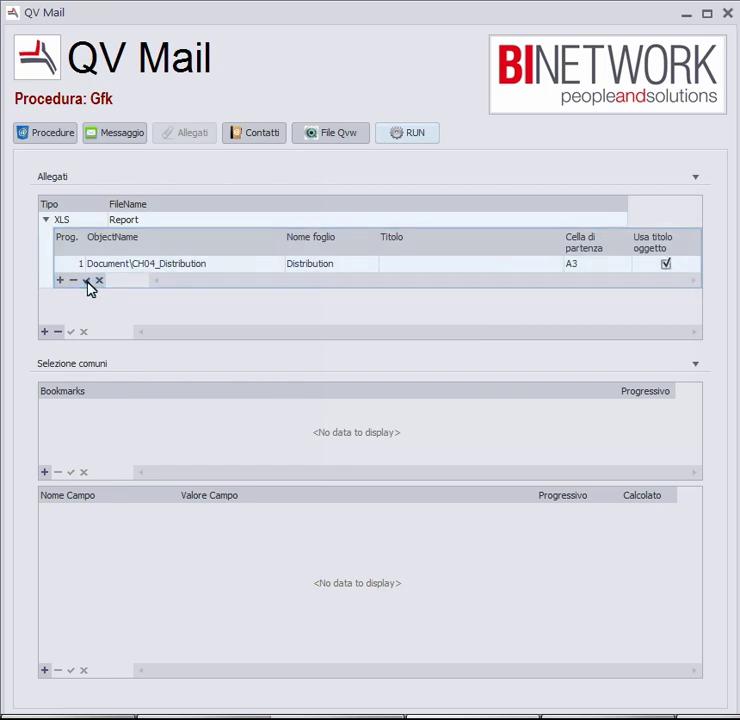
Step: Add a second row exporting Document\TB_Statistics to sheet Statistics with title Sales, and save it
{"action": "left_click", "coordinate": [59, 280]}
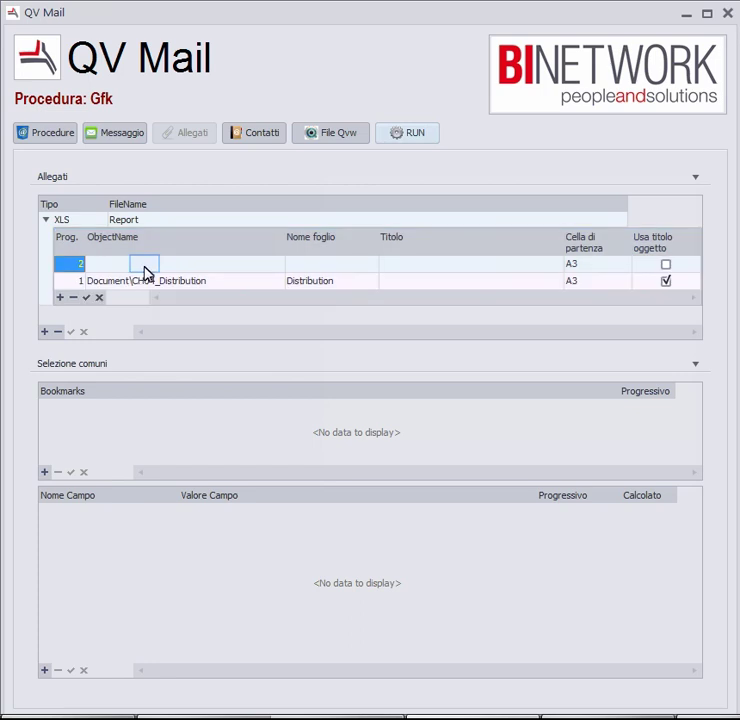
{"action": "left_click", "coordinate": [146, 265]}
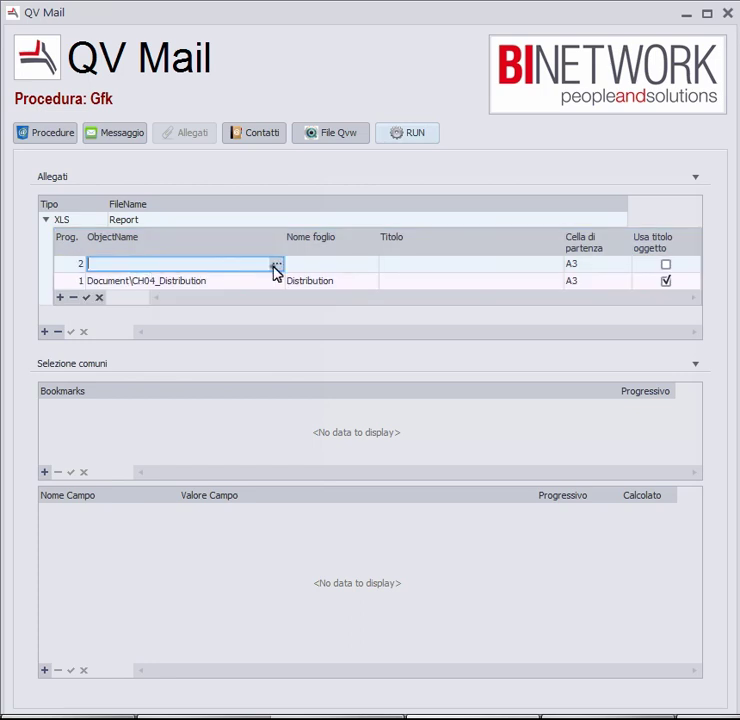
{"action": "left_click", "coordinate": [276, 265]}
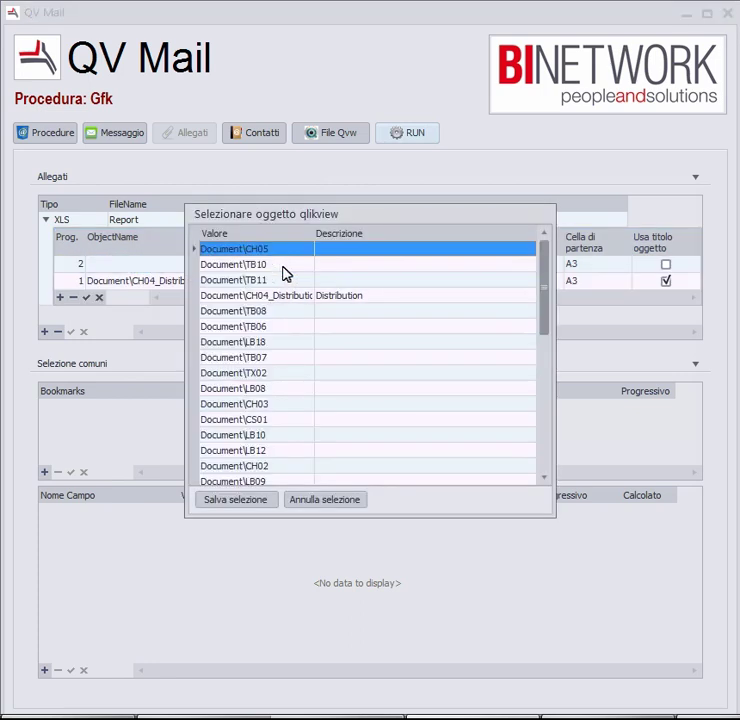
{"action": "scroll", "coordinate": [333, 332], "scroll_direction": "down", "scroll_amount": 4}
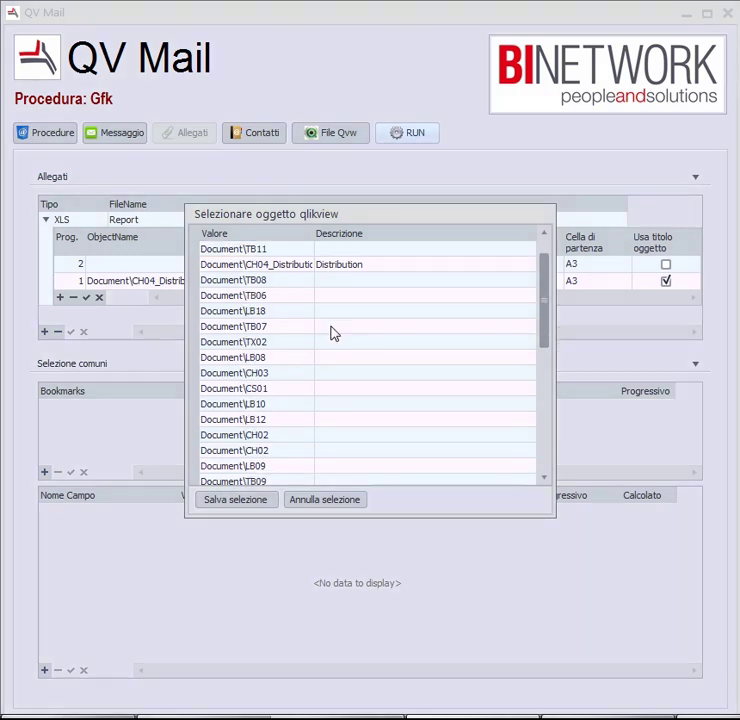
{"action": "left_click", "coordinate": [264, 374]}
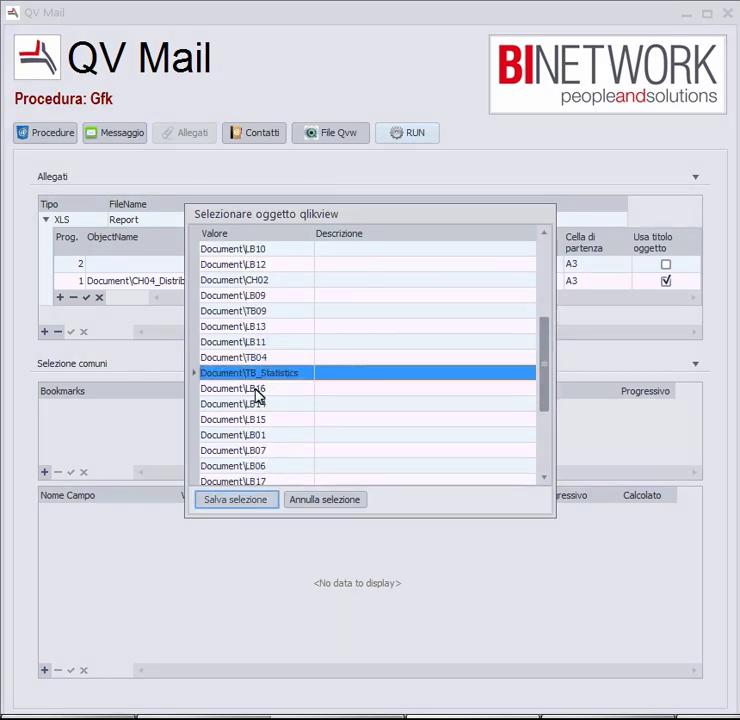
{"action": "left_click", "coordinate": [250, 504]}
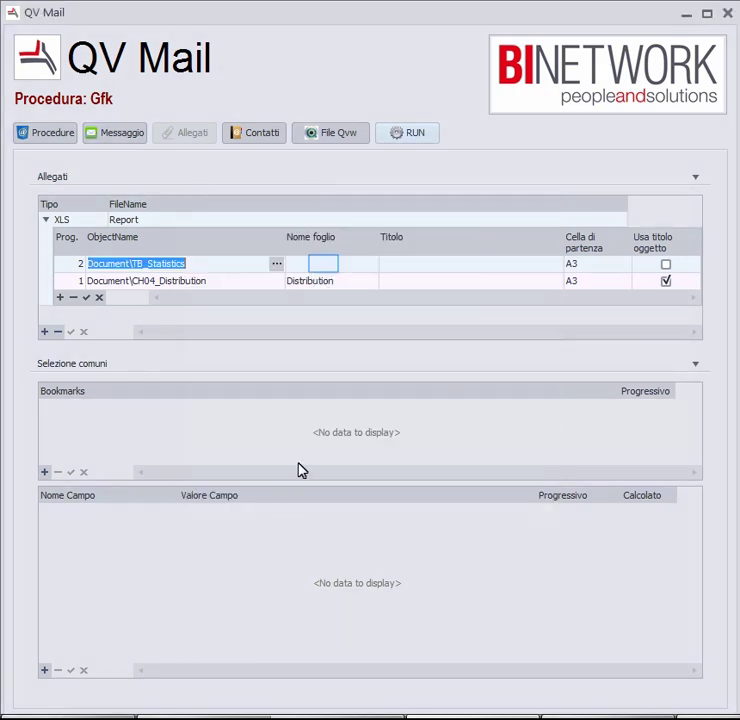
{"action": "left_click", "coordinate": [325, 267]}
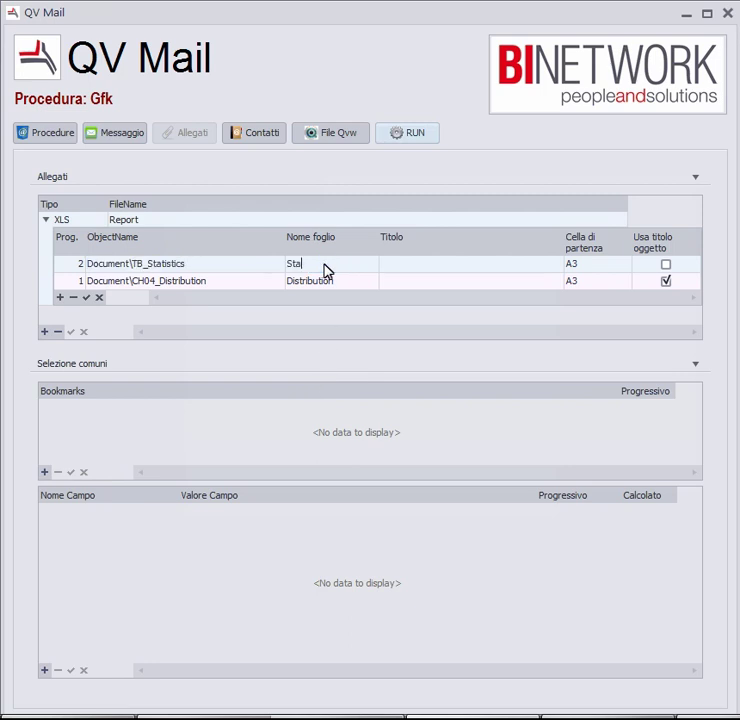
{"action": "type", "text": "Stati"}
{"action": "type", "text": "stic"}
{"action": "type", "text": "s"}
{"action": "type", "text": "Sales"}
{"action": "key", "text": "Tab"}
{"action": "left_click", "coordinate": [85, 297]}
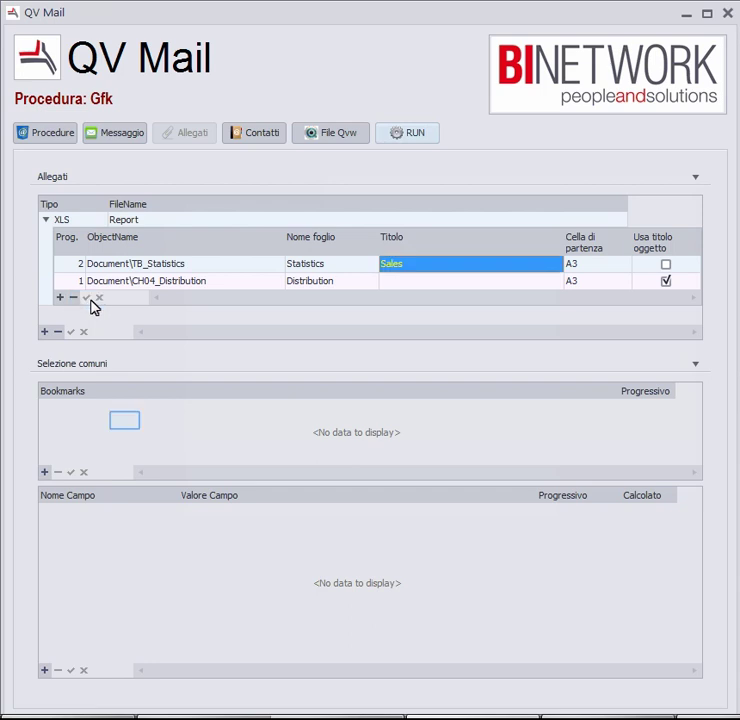
{"action": "left_click", "coordinate": [127, 426]}
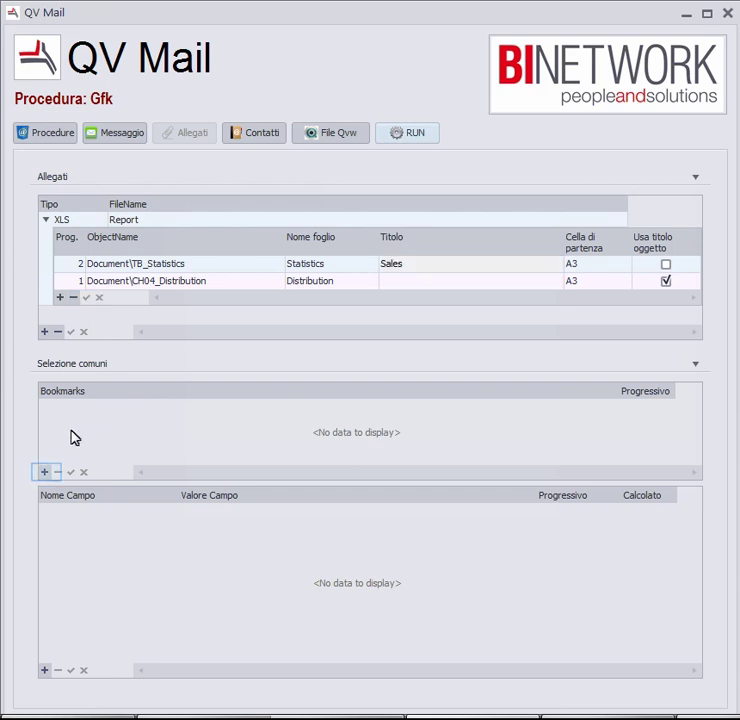
Step: Add the 201010_Russia bookmark and a new, empty field-selection row
{"action": "left_click", "coordinate": [45, 472]}
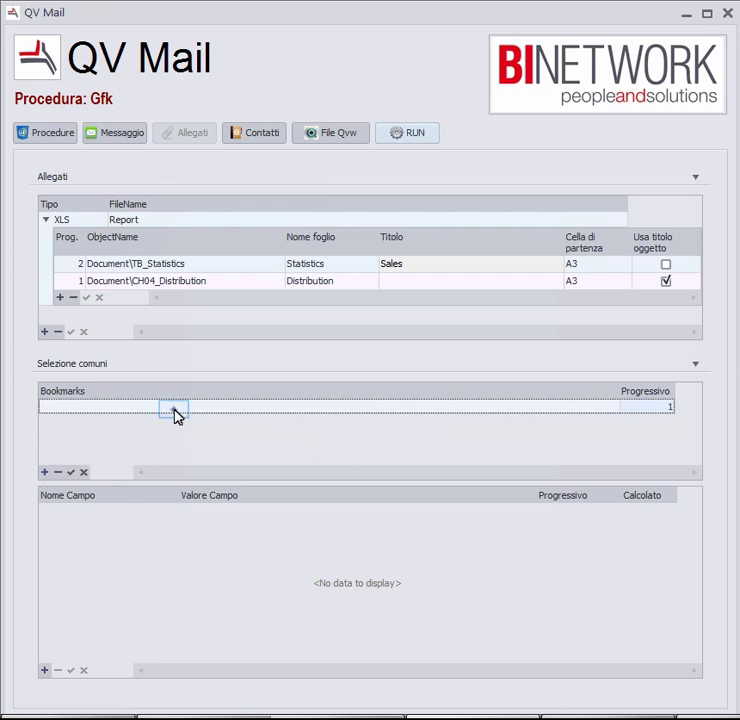
{"action": "left_click", "coordinate": [175, 416]}
{"action": "left_click", "coordinate": [611, 407]}
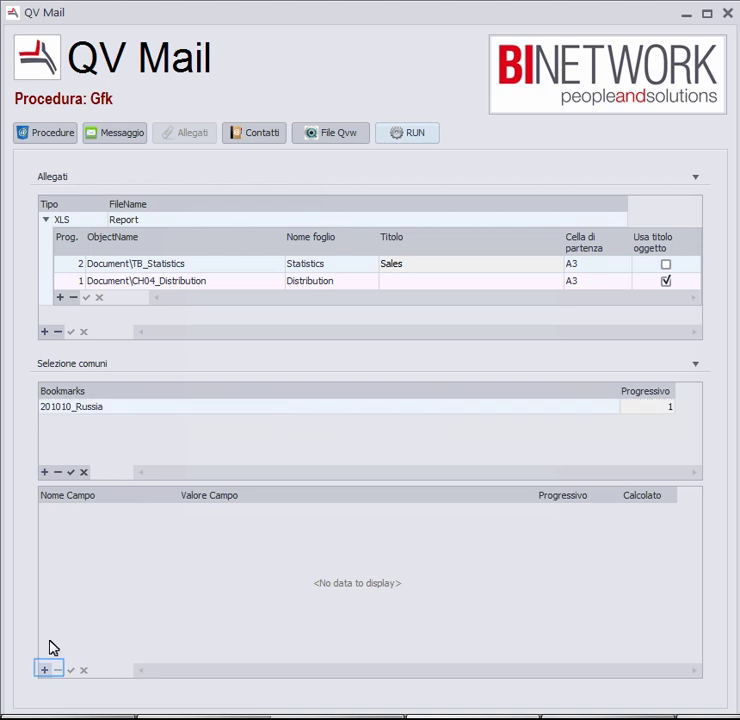
{"action": "left_click", "coordinate": [45, 670]}
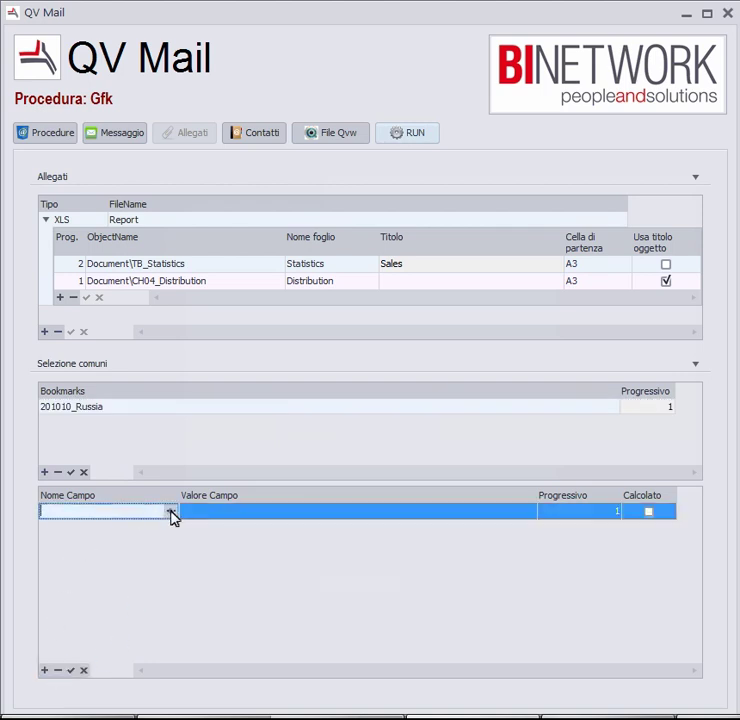
{"action": "left_click", "coordinate": [172, 513]}
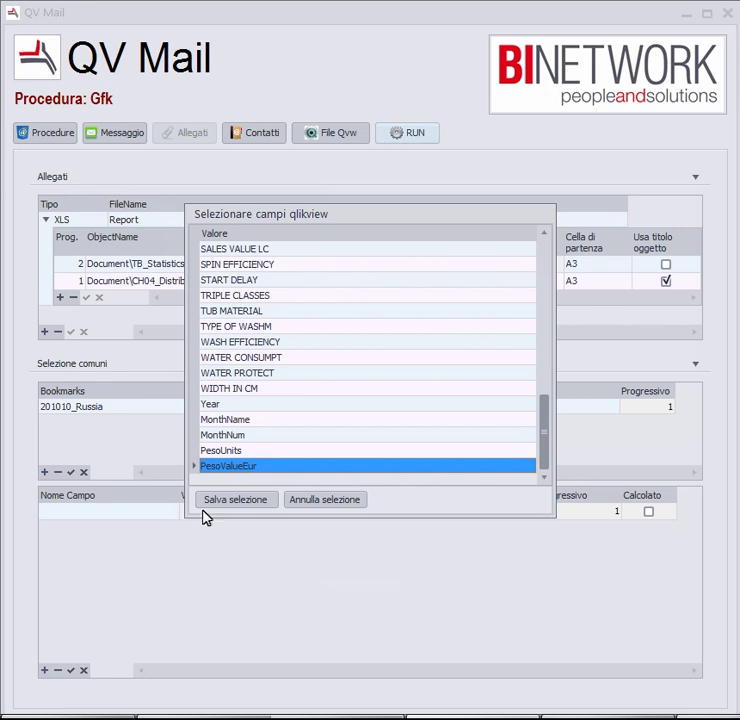
Step: Choose field BRAND with value REX for the selection row and save it
{"action": "mouse_move", "coordinate": [548, 441]}
{"action": "left_mouse_down"}
{"action": "mouse_move", "coordinate": [524, 342]}
{"action": "mouse_move", "coordinate": [539, 273]}
{"action": "mouse_move", "coordinate": [546, 430]}
{"action": "mouse_move", "coordinate": [539, 437]}
{"action": "left_mouse_up"}
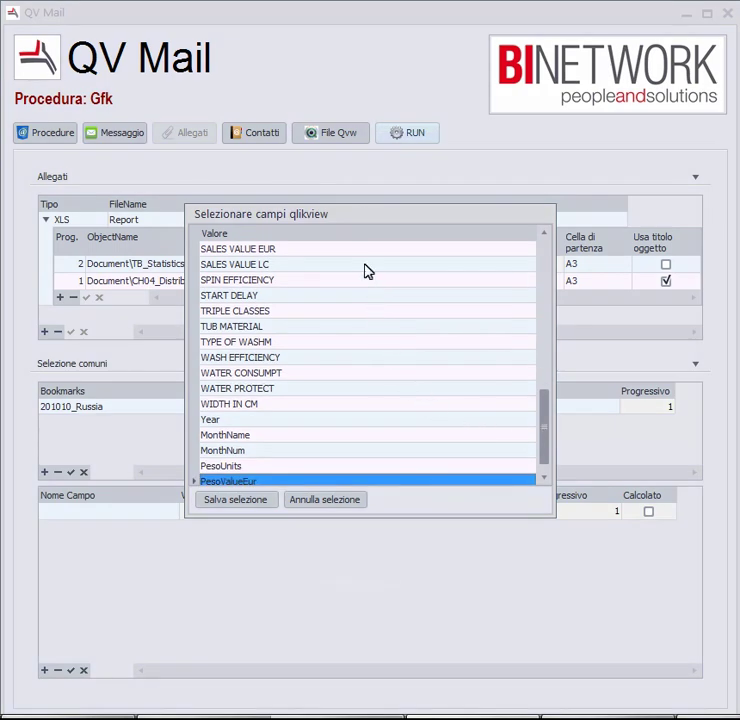
{"action": "left_click_drag", "start_coordinate": [362, 217], "coordinate": [438, 233]}
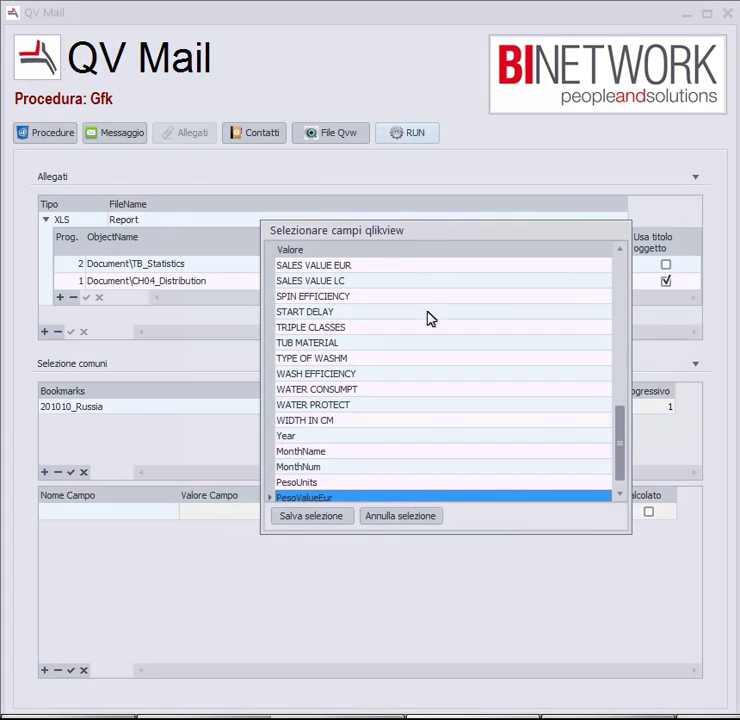
{"action": "scroll", "coordinate": [428, 456], "scroll_direction": "up", "scroll_amount": 4}
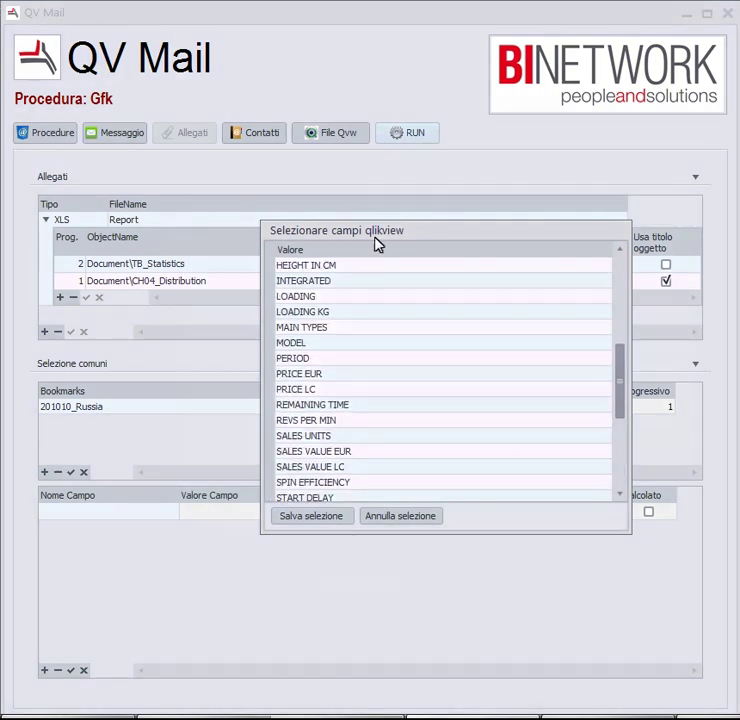
{"action": "scroll", "coordinate": [391, 377], "scroll_direction": "up", "scroll_amount": 5}
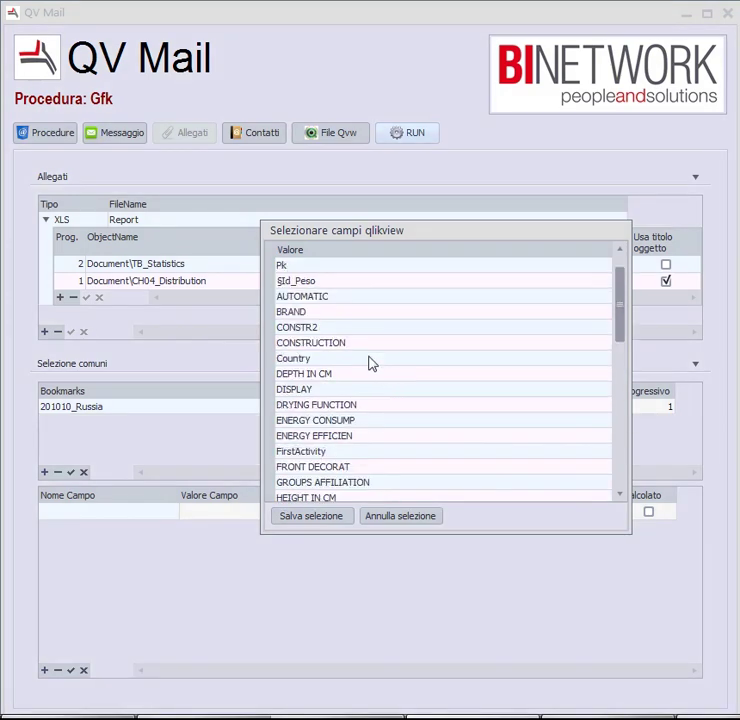
{"action": "left_click", "coordinate": [340, 311]}
{"action": "left_click", "coordinate": [339, 516]}
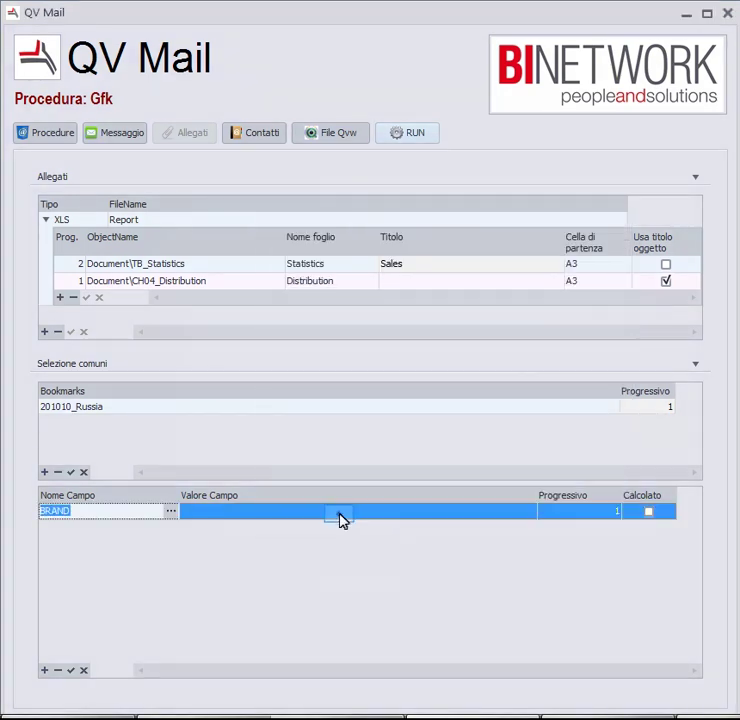
{"action": "left_click", "coordinate": [340, 516]}
{"action": "left_click", "coordinate": [529, 514]}
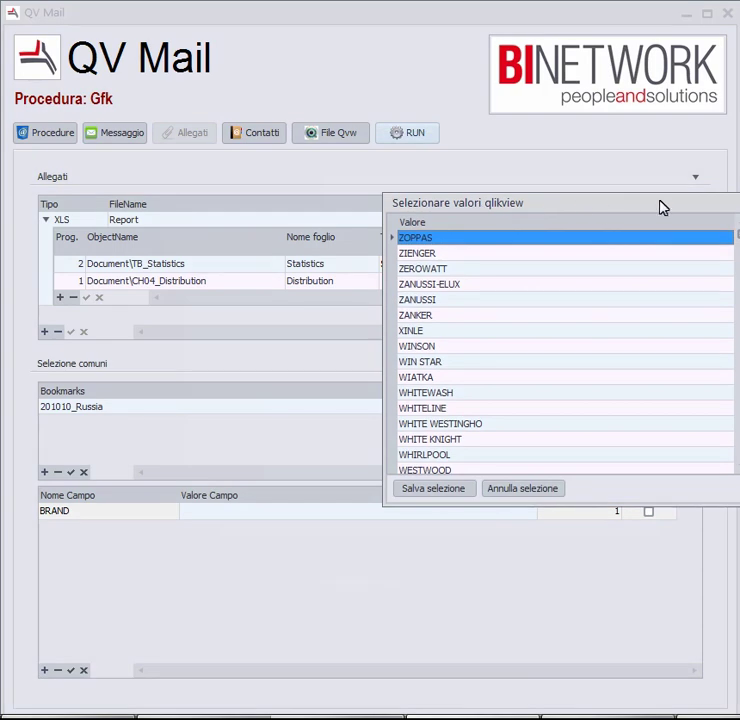
{"action": "left_click_drag", "start_coordinate": [660, 207], "coordinate": [638, 208]}
{"action": "left_click_drag", "start_coordinate": [720, 236], "coordinate": [720, 295]}
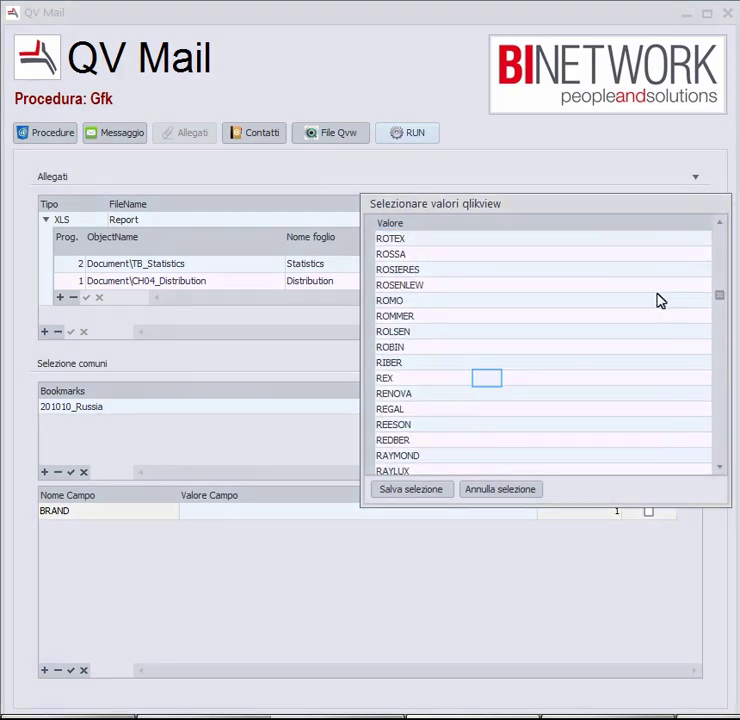
{"action": "left_click", "coordinate": [487, 378]}
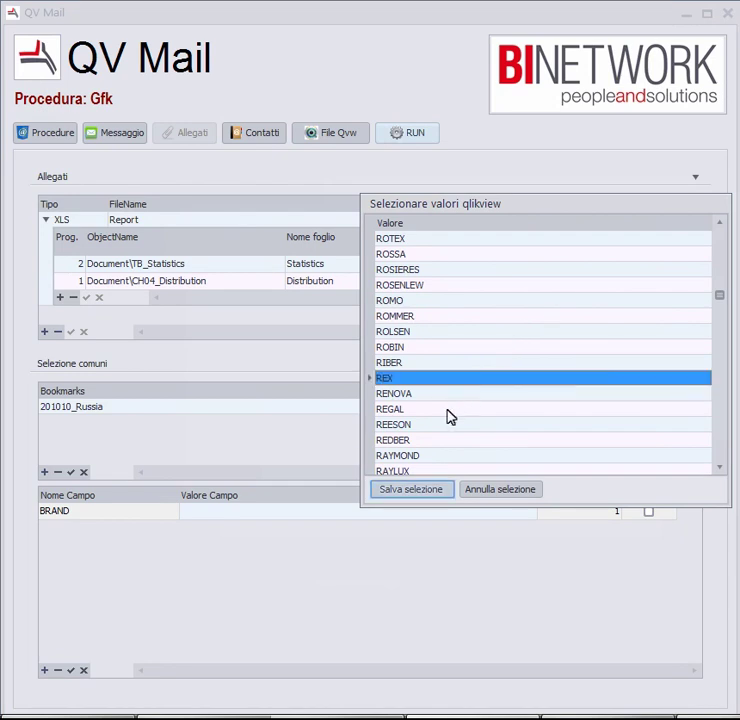
{"action": "left_click", "coordinate": [410, 489]}
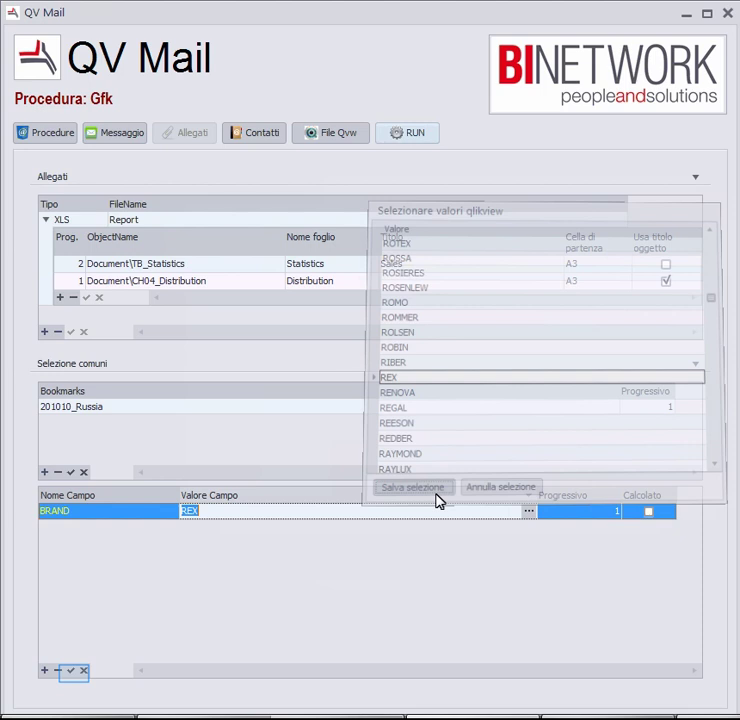
{"action": "left_click", "coordinate": [72, 671]}
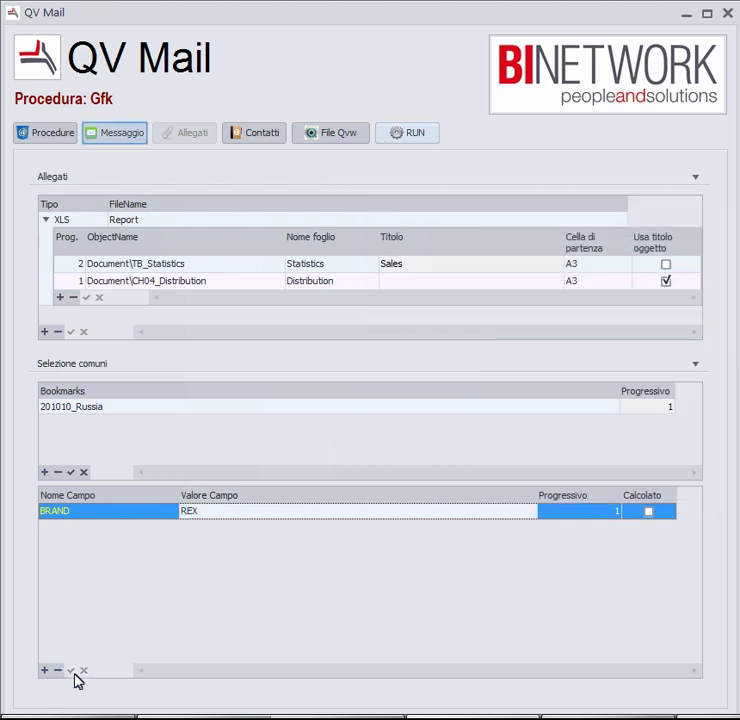
Step: Return to the procedures list and untick Abilitato for the Ordered procedure and Gfk entries
{"action": "left_click", "coordinate": [118, 136]}
{"action": "left_click", "coordinate": [64, 137]}
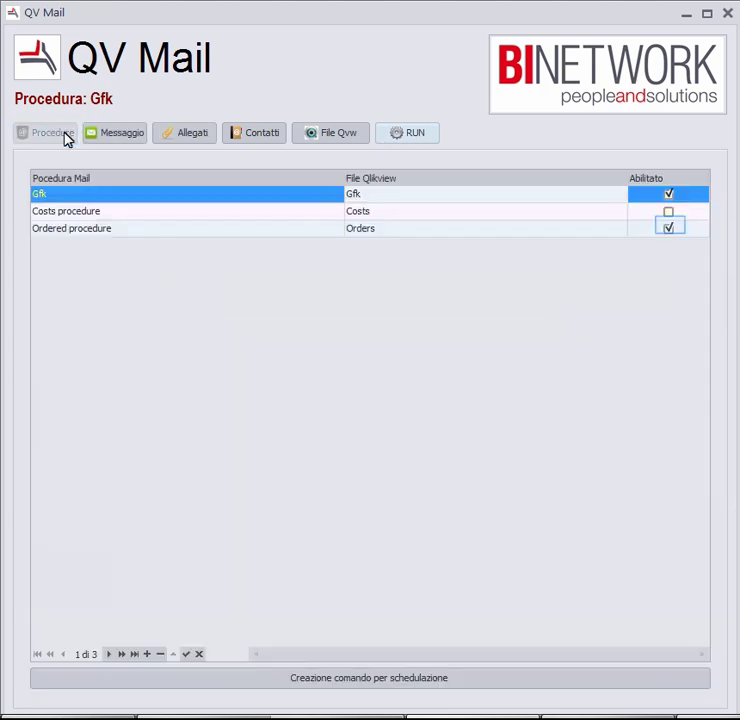
{"action": "left_click", "coordinate": [672, 230]}
{"action": "left_click", "coordinate": [672, 197]}
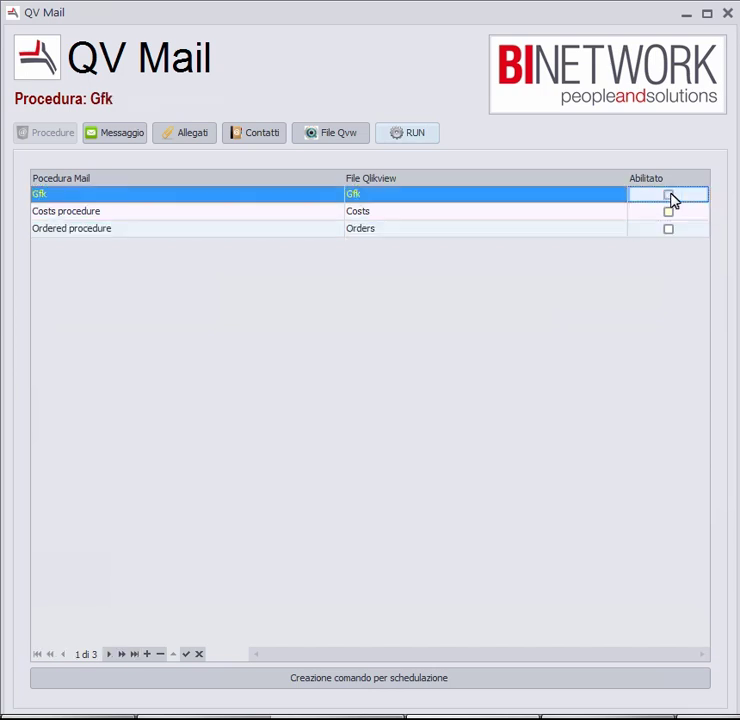